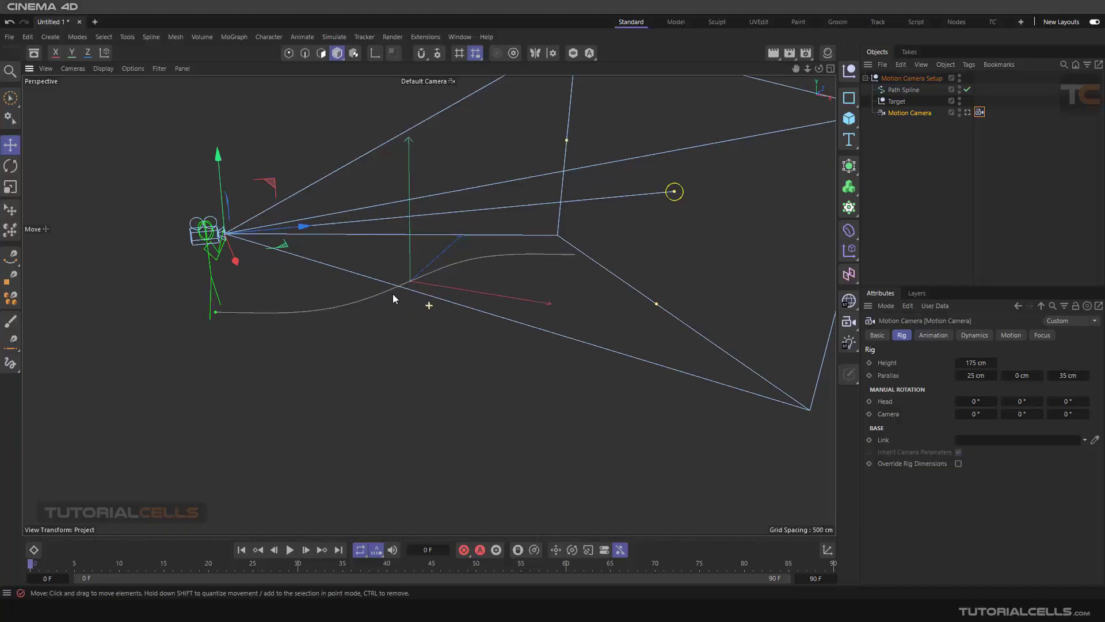
- Enlarge the Attributes panel and show the Motion Camera's Dynamics settings, all currently disabled
{"action": "middle_click_drag", "start_coordinate": [393, 294], "coordinate": [359, 316], "text": "alt"}
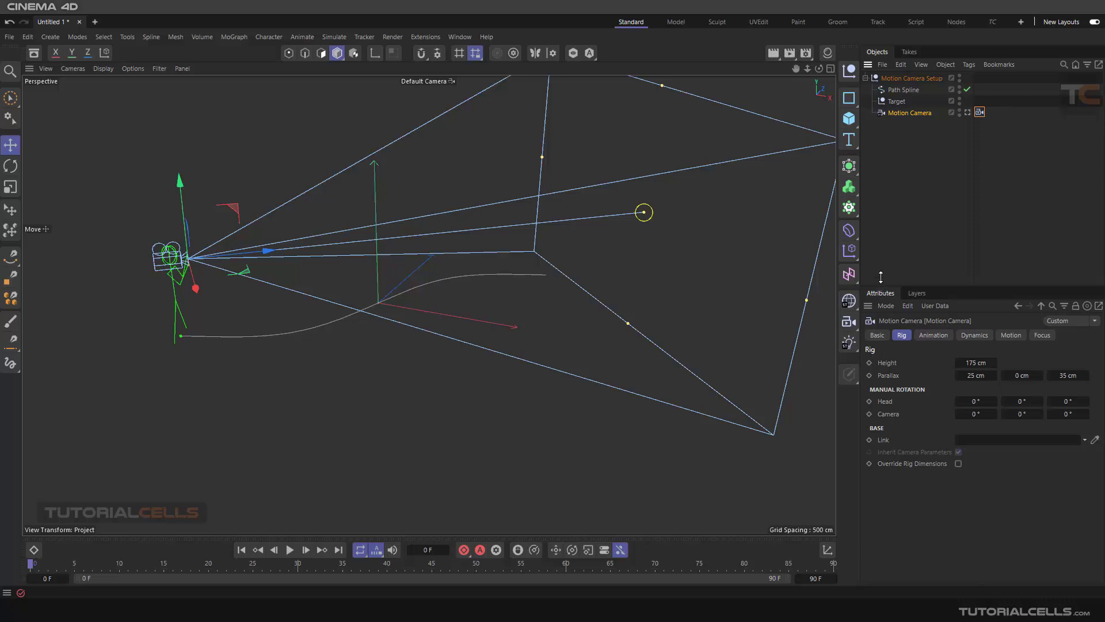
{"action": "left_click_drag", "start_coordinate": [882, 286], "coordinate": [882, 147]}
{"action": "left_click", "coordinate": [973, 196]}
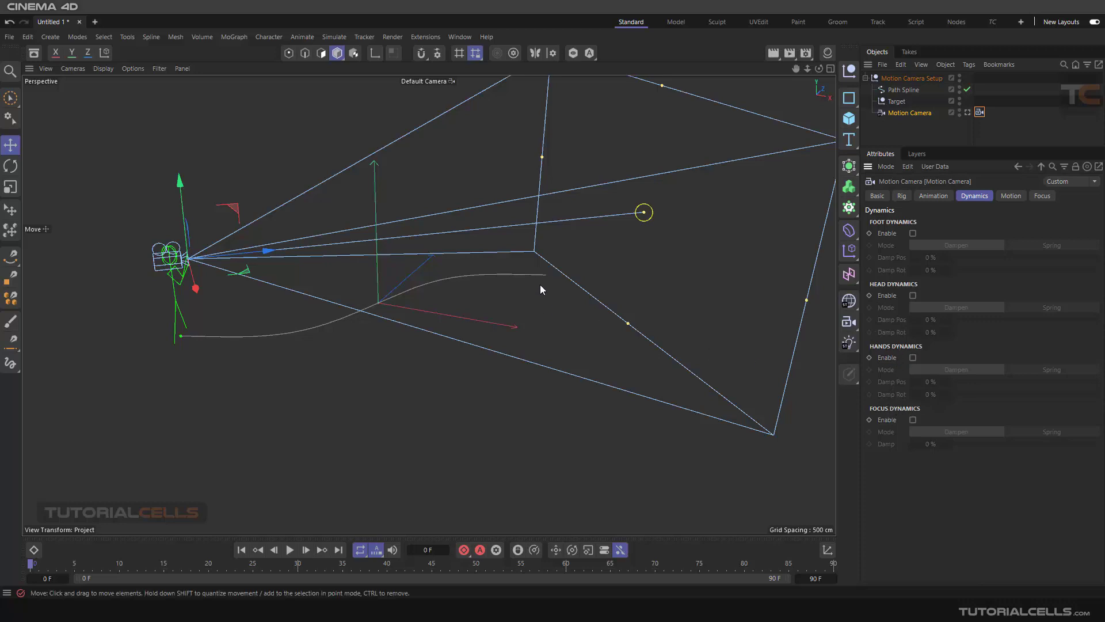
- Enable Foot Dynamics on the Motion Camera and set its mode to Spring
{"action": "left_click_drag", "start_coordinate": [539, 284], "coordinate": [472, 283], "text": "alt"}
{"action": "scroll", "coordinate": [497, 281], "scroll_direction": "up", "scroll_amount": 2}
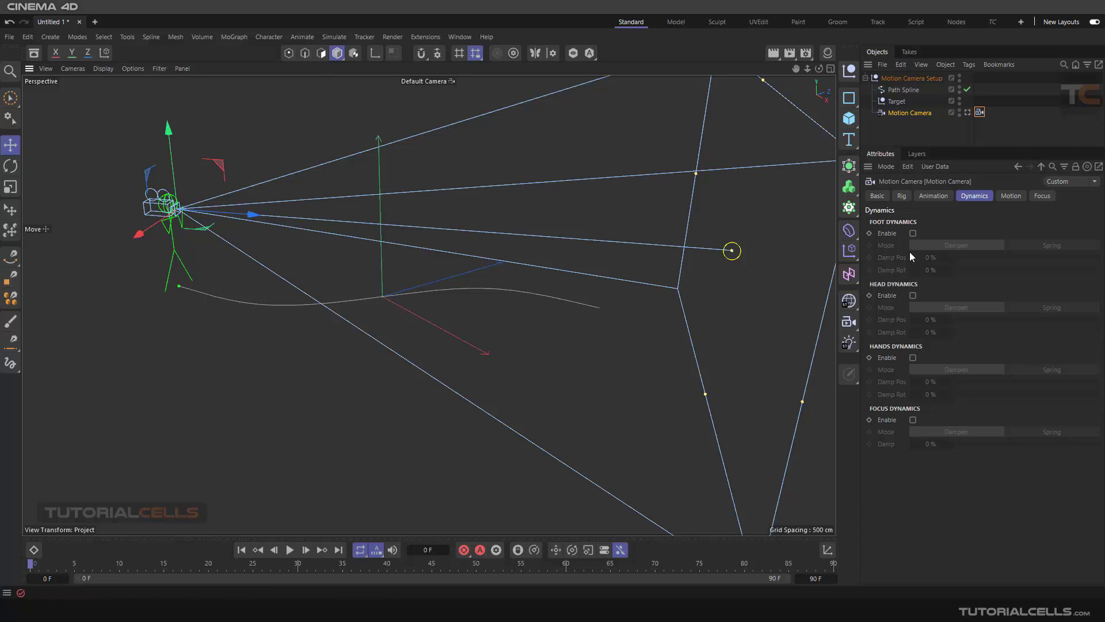
{"action": "left_click", "coordinate": [912, 233]}
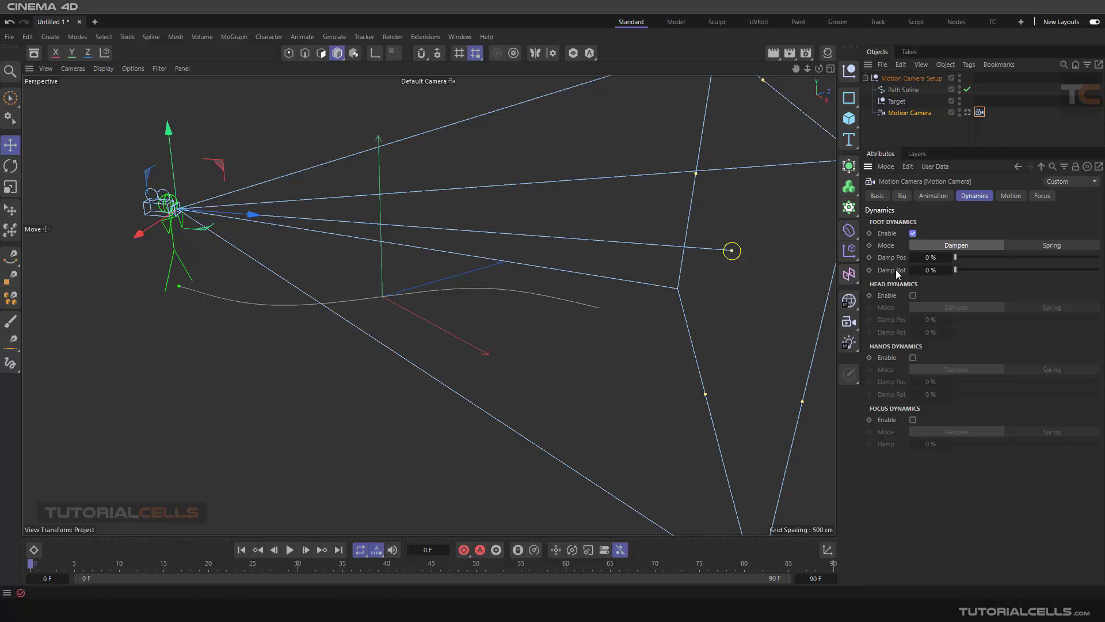
{"action": "left_click", "coordinate": [1031, 247]}
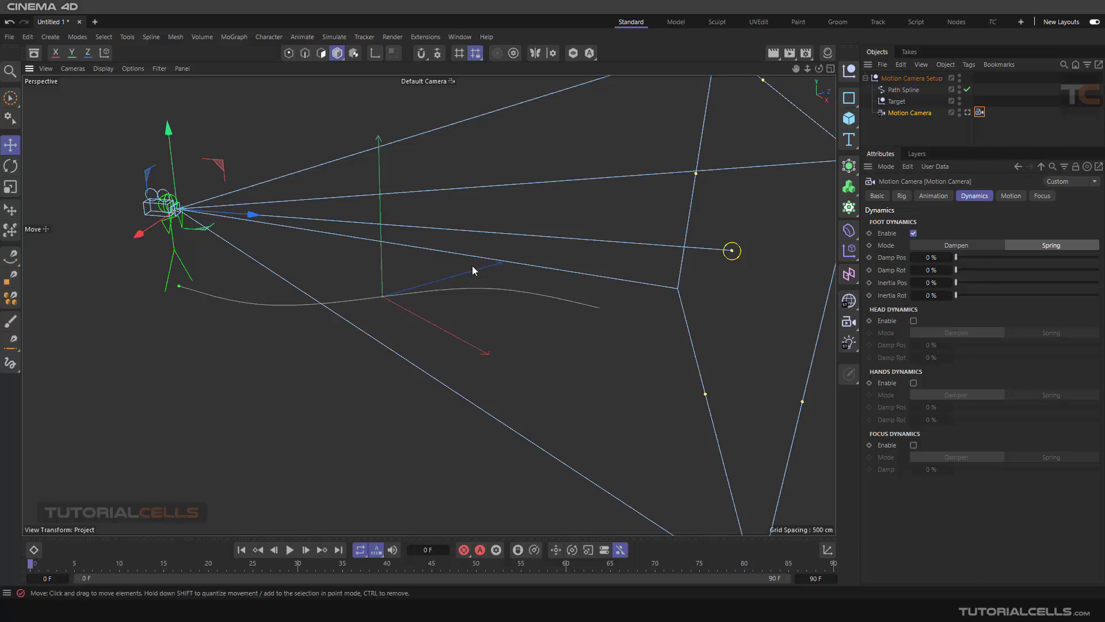
{"action": "left_click_drag", "start_coordinate": [473, 265], "coordinate": [442, 262], "text": "alt"}
- Keyframe Camera Position A at 0% on frame 0 and 100% on frame 10
{"action": "left_click", "coordinate": [930, 196]}
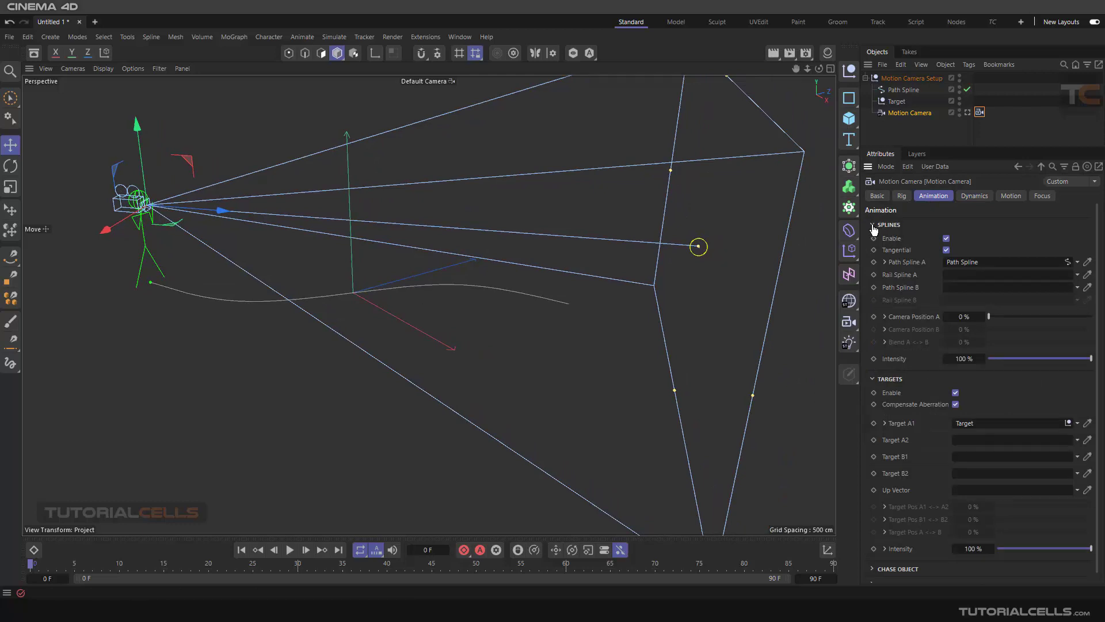
{"action": "left_click", "coordinate": [872, 379]}
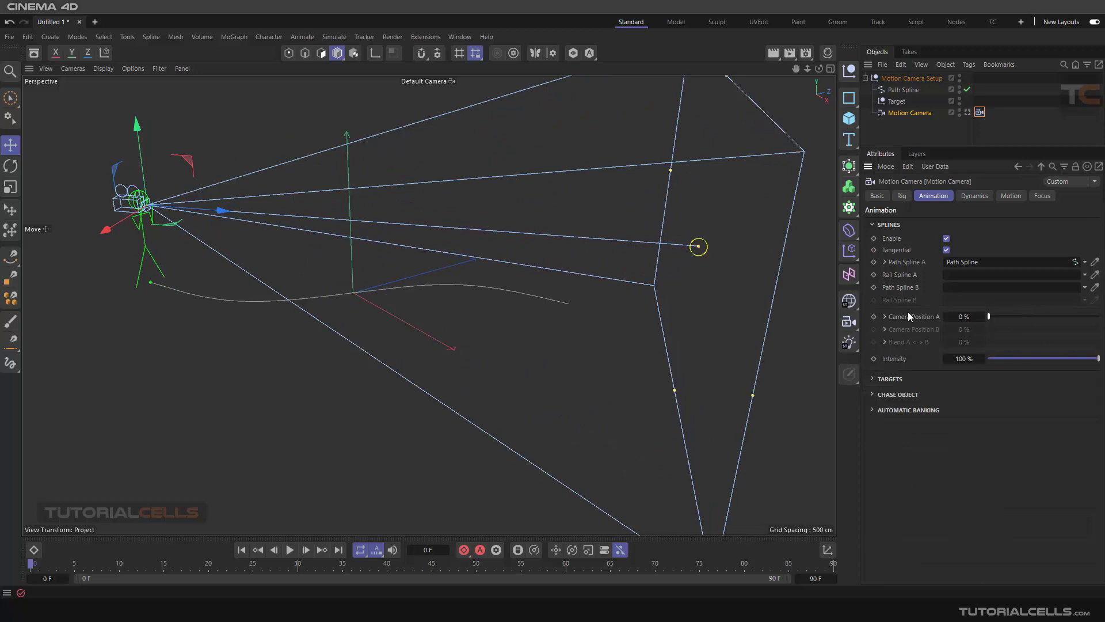
{"action": "left_click", "coordinate": [873, 316]}
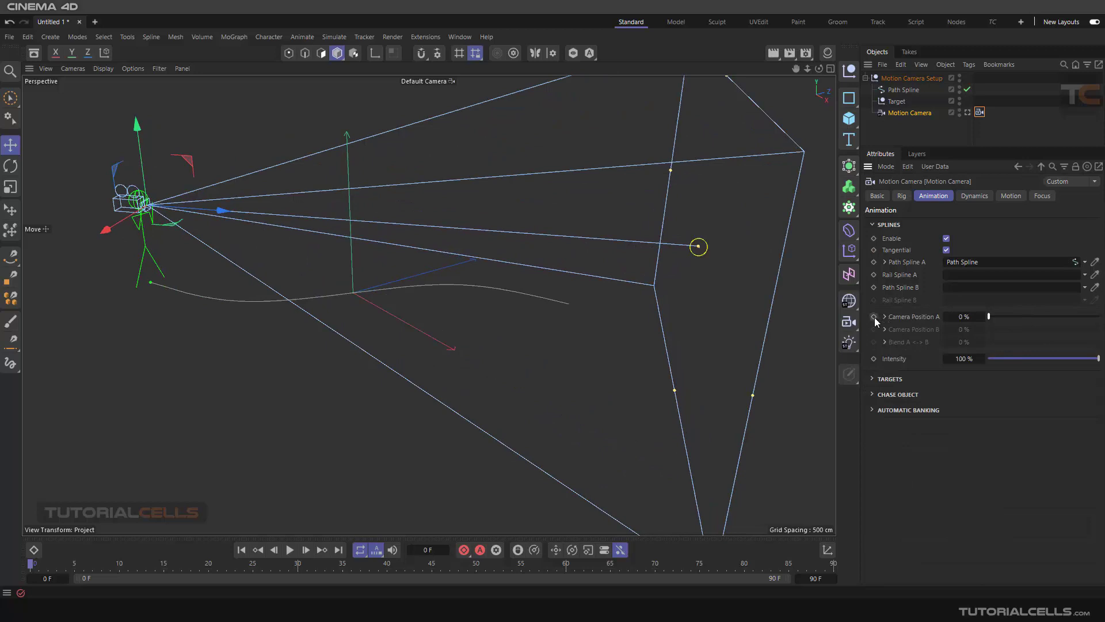
{"action": "left_click", "coordinate": [120, 568]}
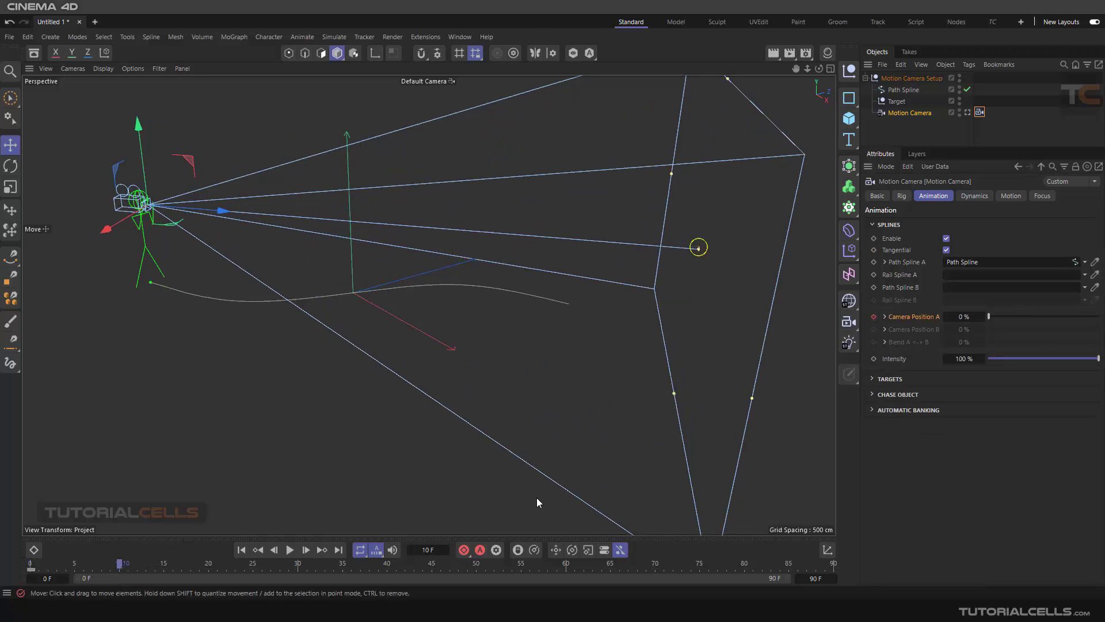
{"action": "left_click_drag", "start_coordinate": [985, 317], "coordinate": [1099, 318]}
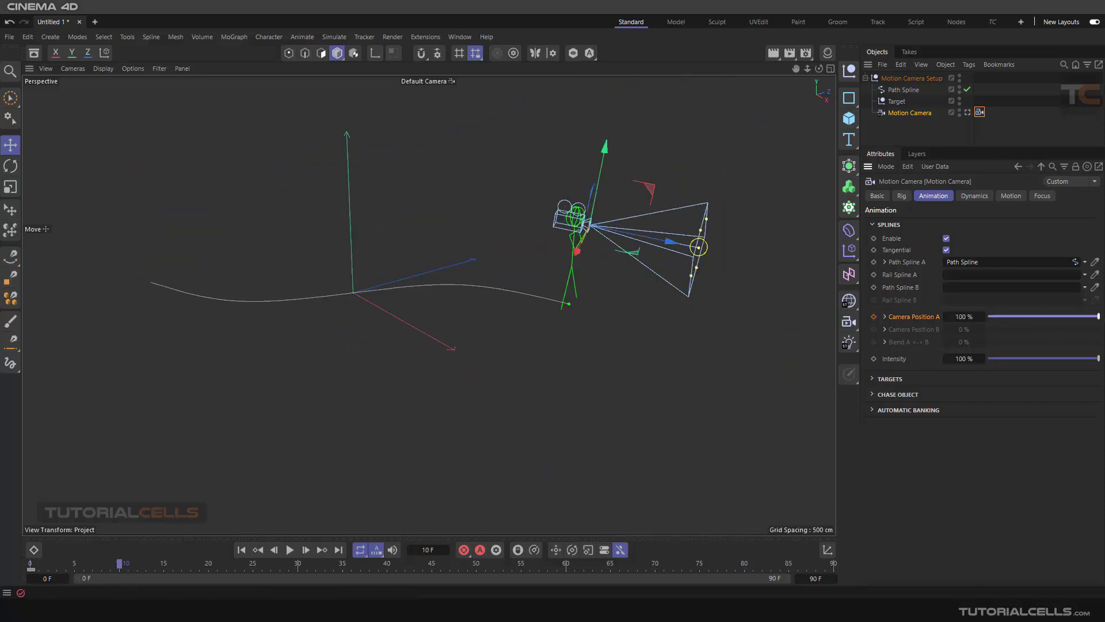
{"action": "left_click", "coordinate": [873, 317]}
- Set the animation end frame to 200 and preview the camera move
{"action": "left_click", "coordinate": [240, 549]}
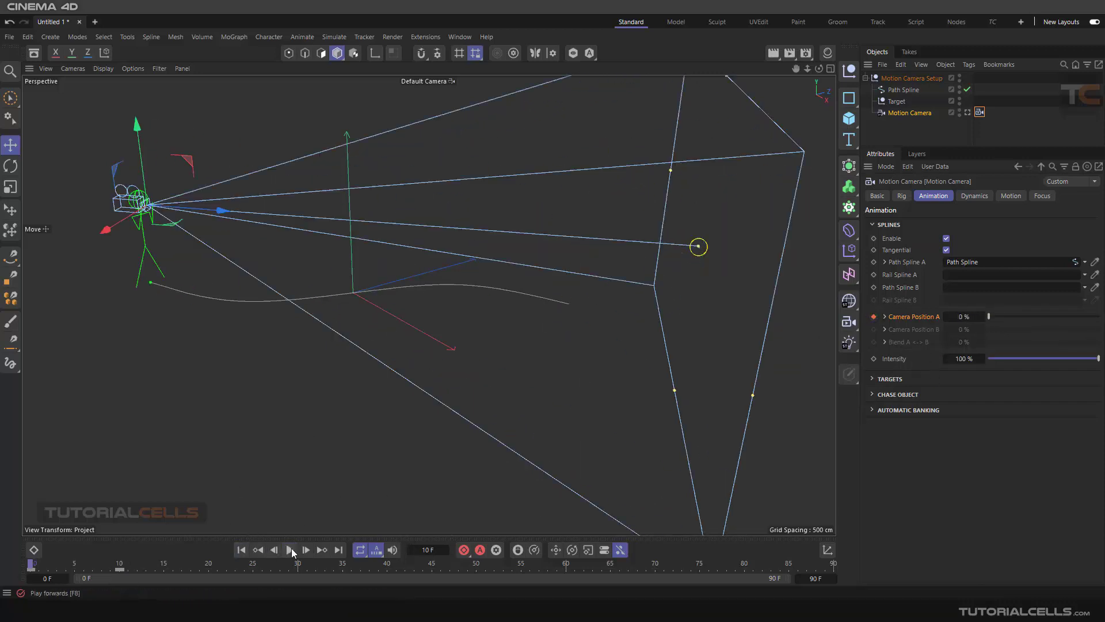
{"action": "left_click", "coordinate": [289, 549]}
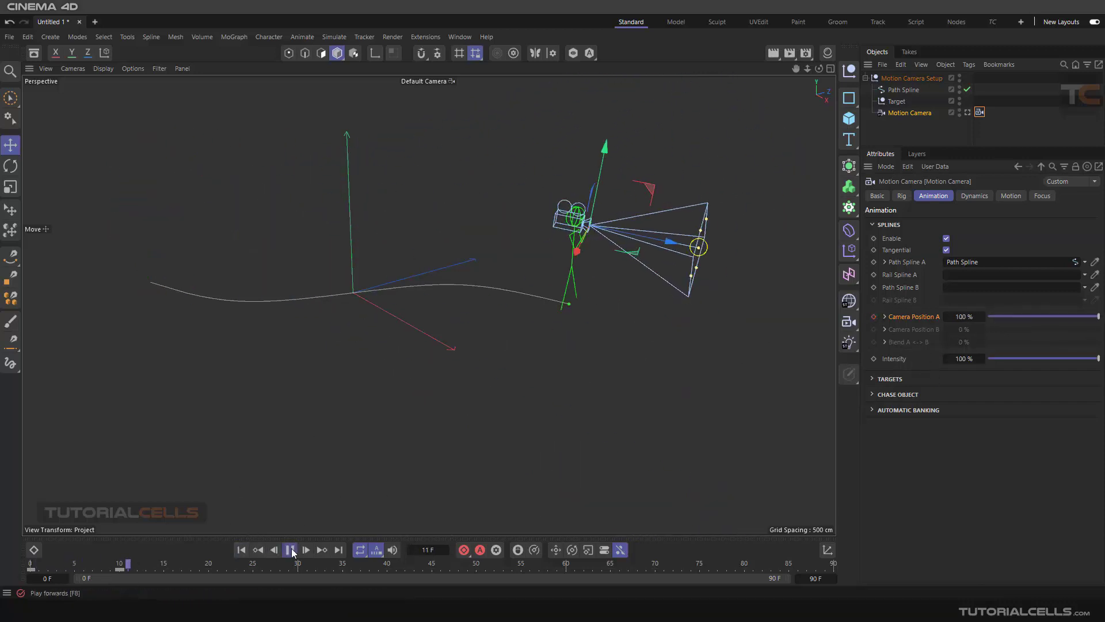
{"action": "double_click", "coordinate": [811, 579]}
{"action": "type", "text": "2"}
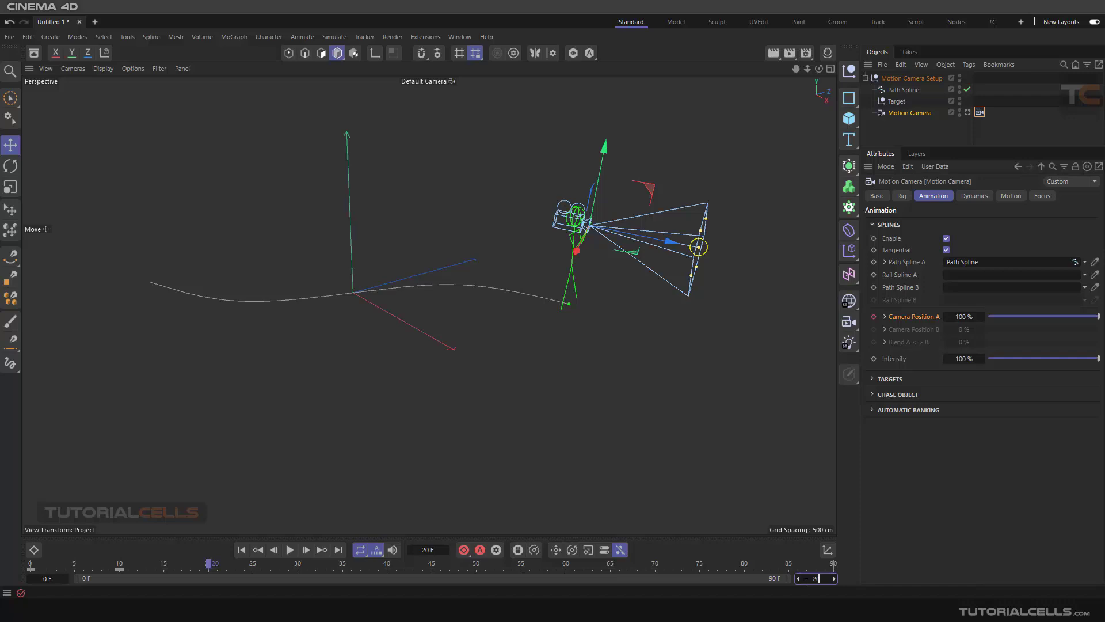
{"action": "type", "text": "00"}
{"action": "key", "text": "Return"}
{"action": "scroll", "coordinate": [553, 266], "scroll_direction": "up", "scroll_amount": 2}
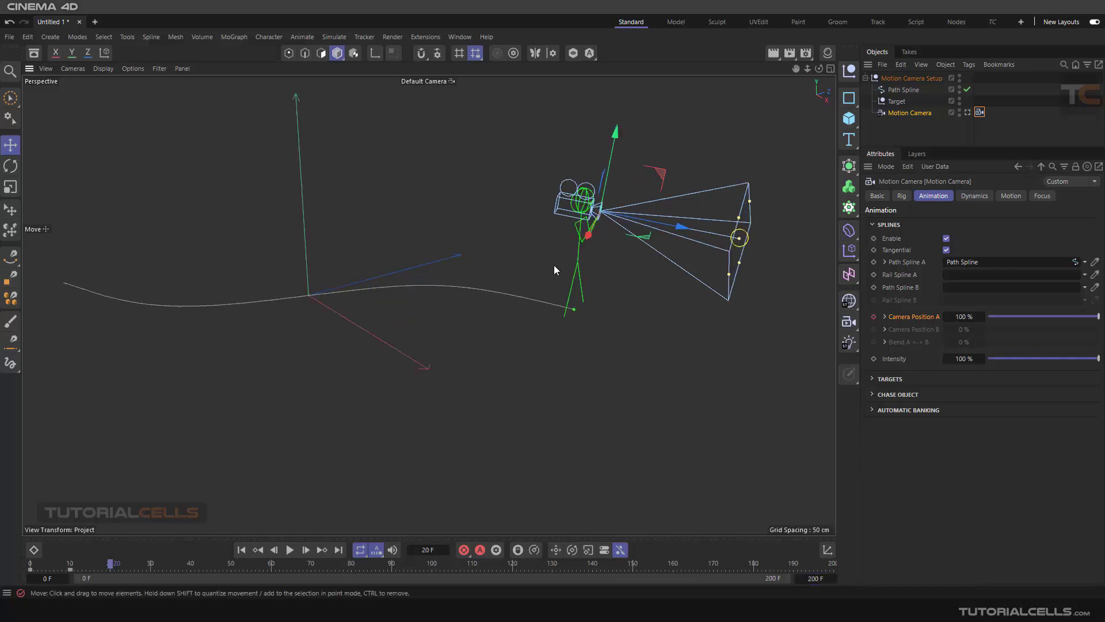
{"action": "scroll", "coordinate": [568, 272], "scroll_direction": "up", "scroll_amount": 2}
{"action": "scroll", "coordinate": [567, 296], "scroll_direction": "up", "scroll_amount": 2}
{"action": "scroll", "coordinate": [561, 298], "scroll_direction": "up", "scroll_amount": 2}
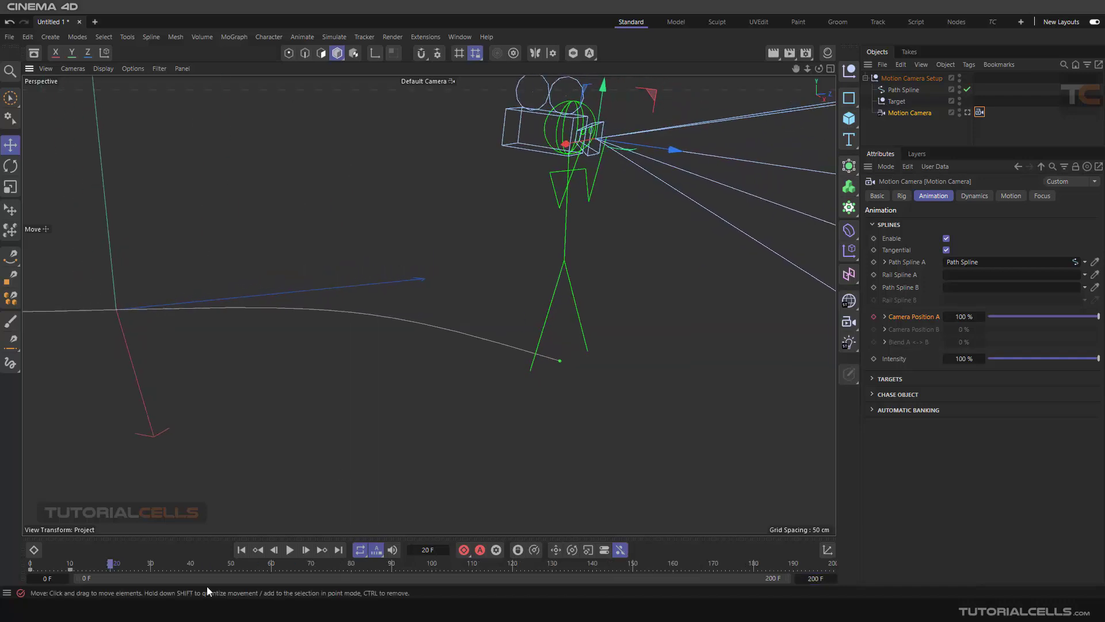
{"action": "left_click", "coordinate": [240, 550]}
{"action": "left_click", "coordinate": [290, 549]}
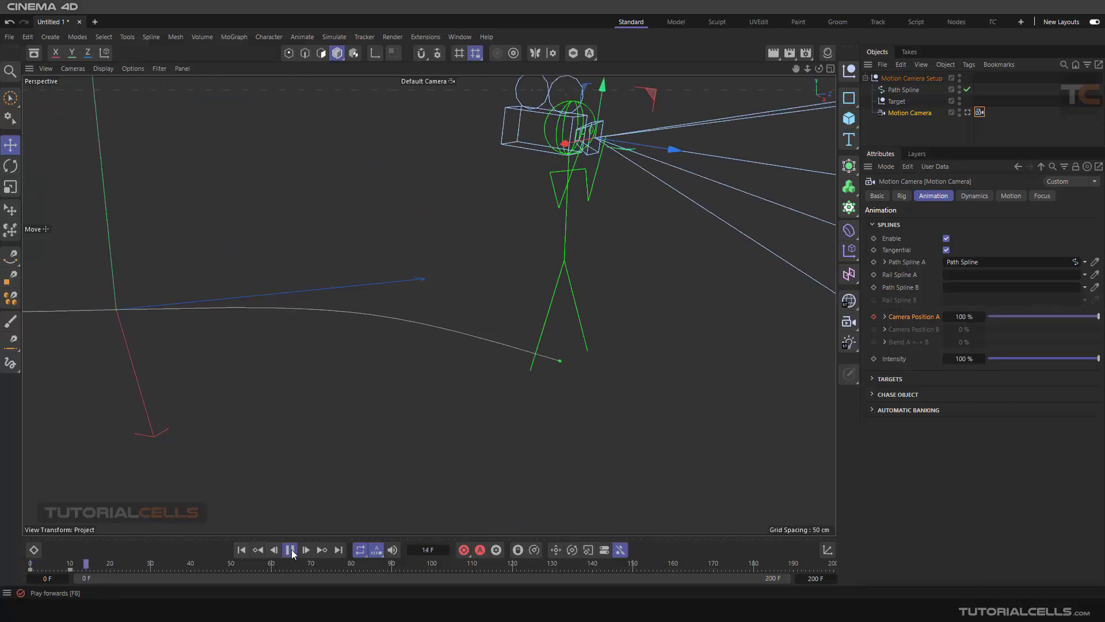
{"action": "left_click", "coordinate": [291, 550]}
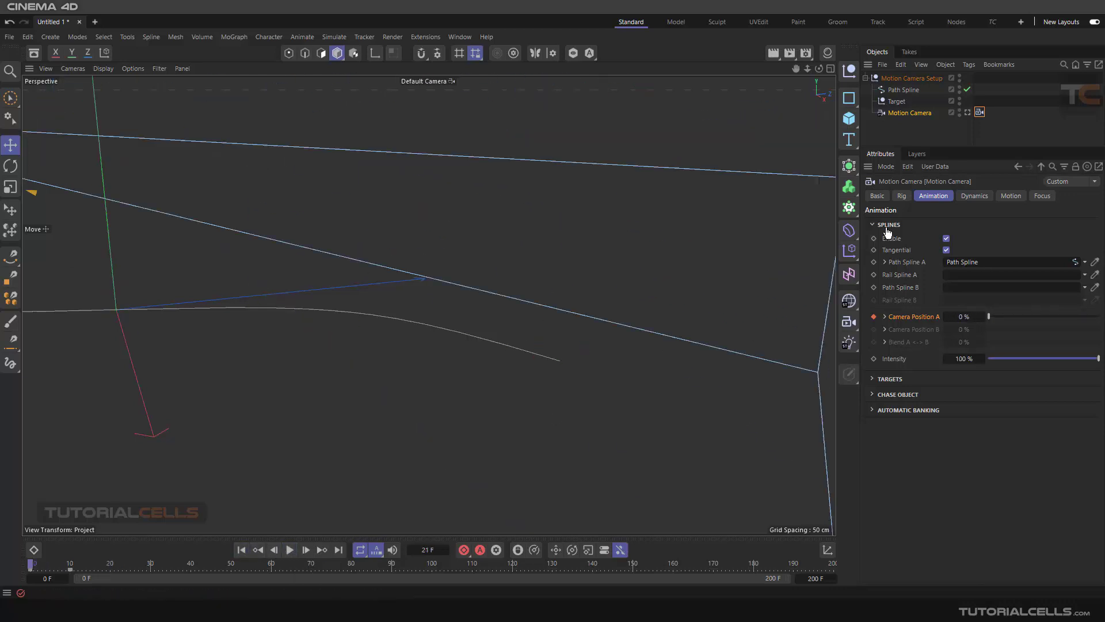
- Raise foot Inertia Pos to 33%, preview playback, then disable Foot Dynamics
{"action": "left_click", "coordinate": [985, 195]}
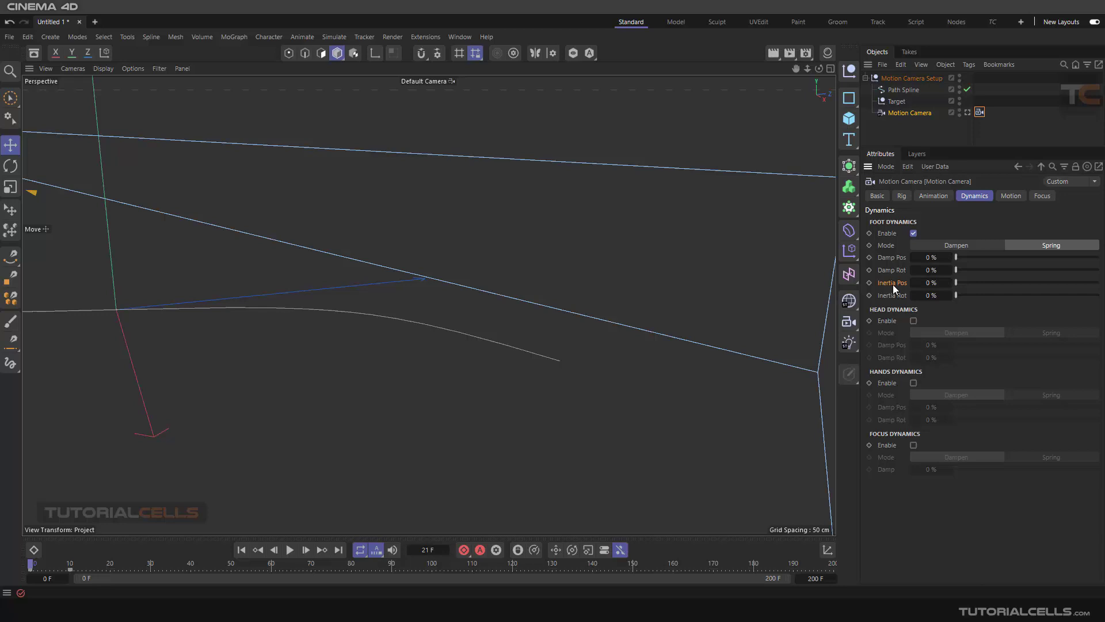
{"action": "left_click_drag", "start_coordinate": [970, 284], "coordinate": [981, 285]}
{"action": "left_click", "coordinate": [289, 550]}
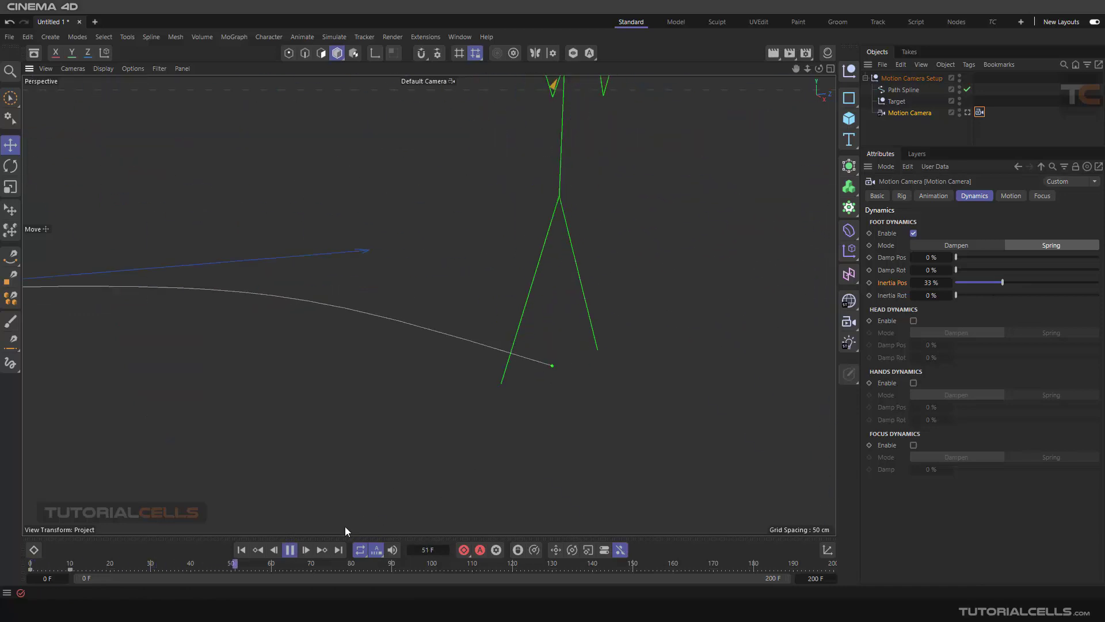
{"action": "left_click", "coordinate": [290, 549]}
{"action": "left_click", "coordinate": [243, 549]}
{"action": "left_click", "coordinate": [289, 549]}
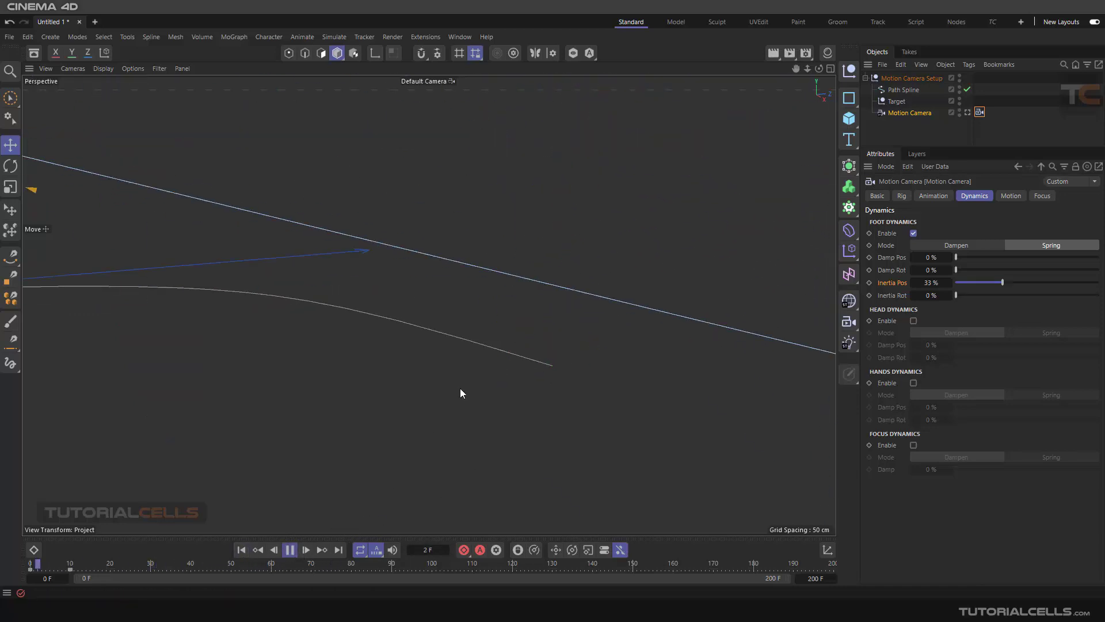
{"action": "left_click", "coordinate": [290, 550]}
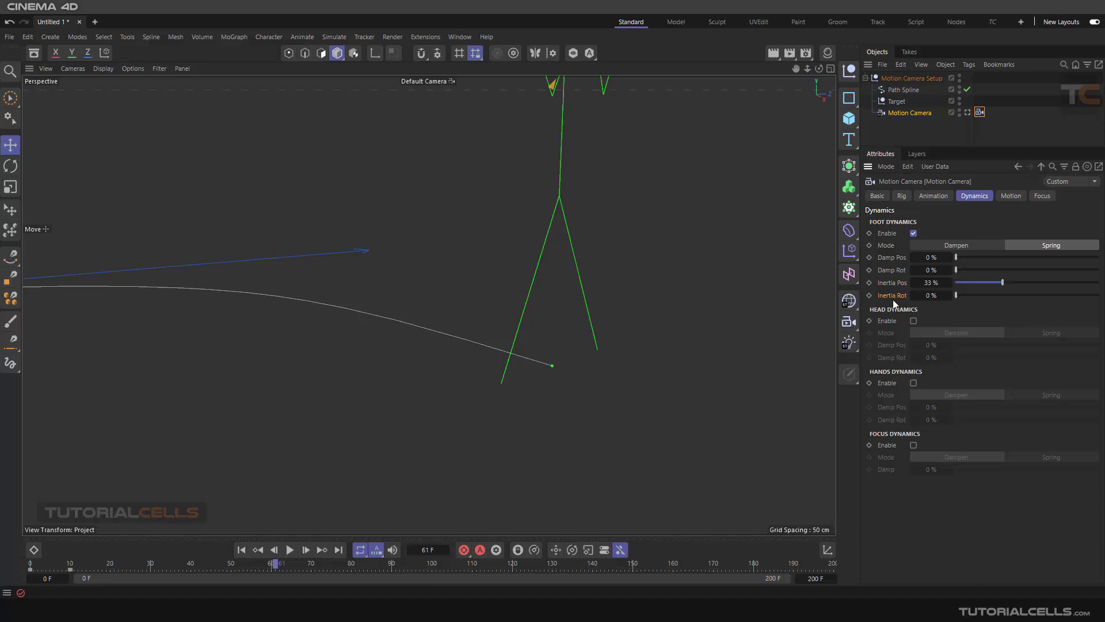
{"action": "left_click", "coordinate": [912, 234]}
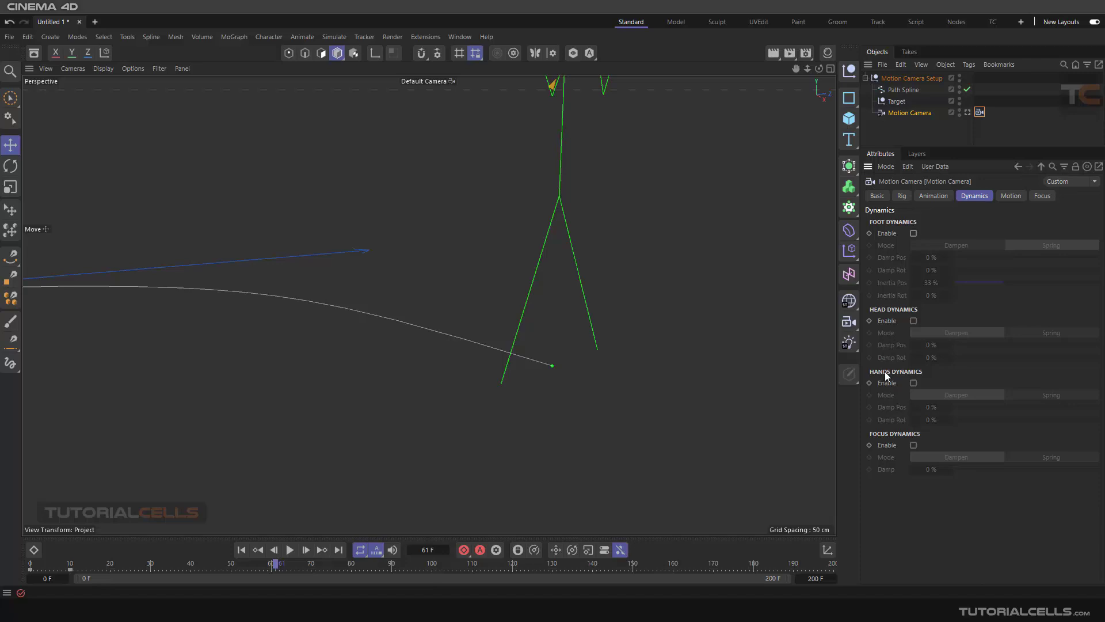
{"action": "scroll", "coordinate": [421, 220], "scroll_direction": "down", "scroll_amount": 3}
{"action": "scroll", "coordinate": [450, 160], "scroll_direction": "down", "scroll_amount": 3}
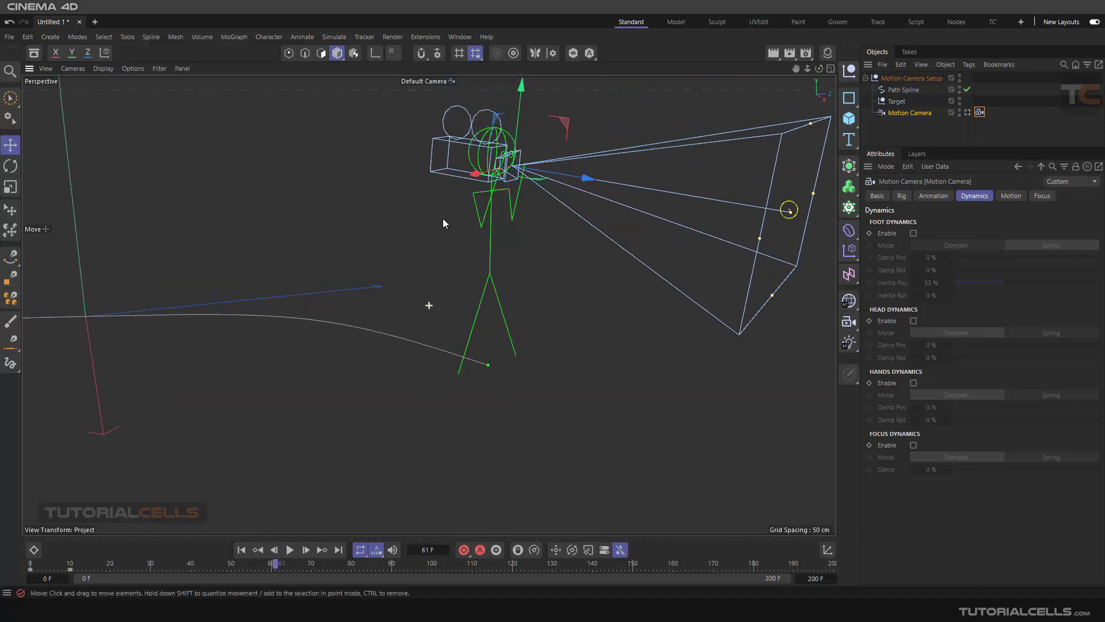
- Return to frame 0 and update the Camera Position A keyframe there
{"action": "mouse_move", "coordinate": [437, 236]}
{"action": "left_mouse_down", "text": "alt"}
{"action": "mouse_move", "coordinate": [396, 255]}
{"action": "mouse_move", "coordinate": [430, 305]}
{"action": "left_mouse_up", "text": "alt"}
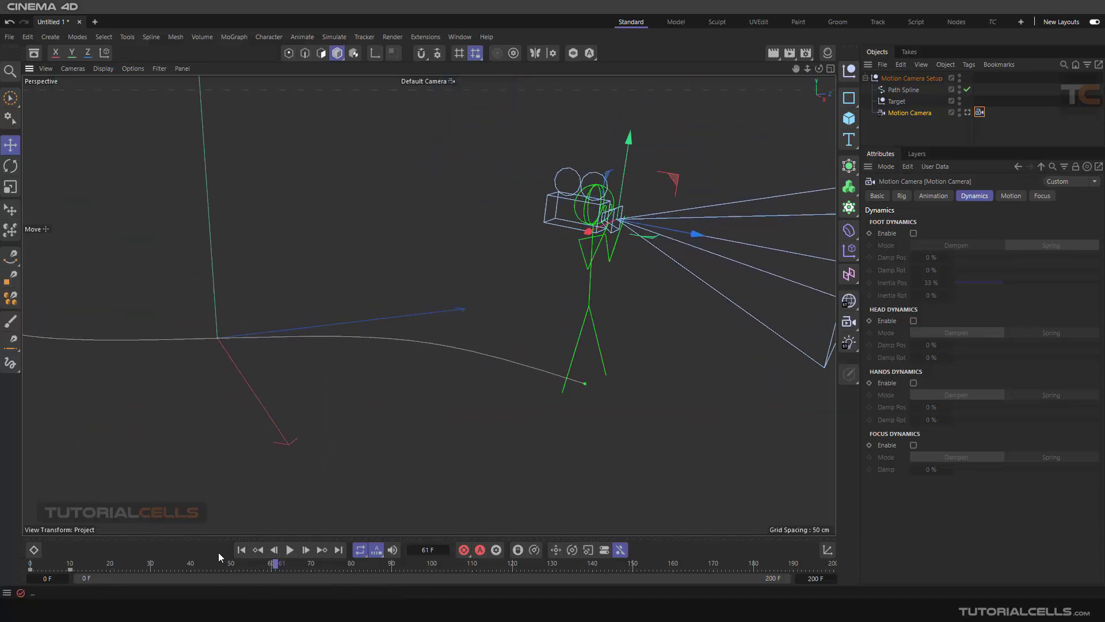
{"action": "left_click", "coordinate": [241, 550]}
{"action": "left_click", "coordinate": [933, 195]}
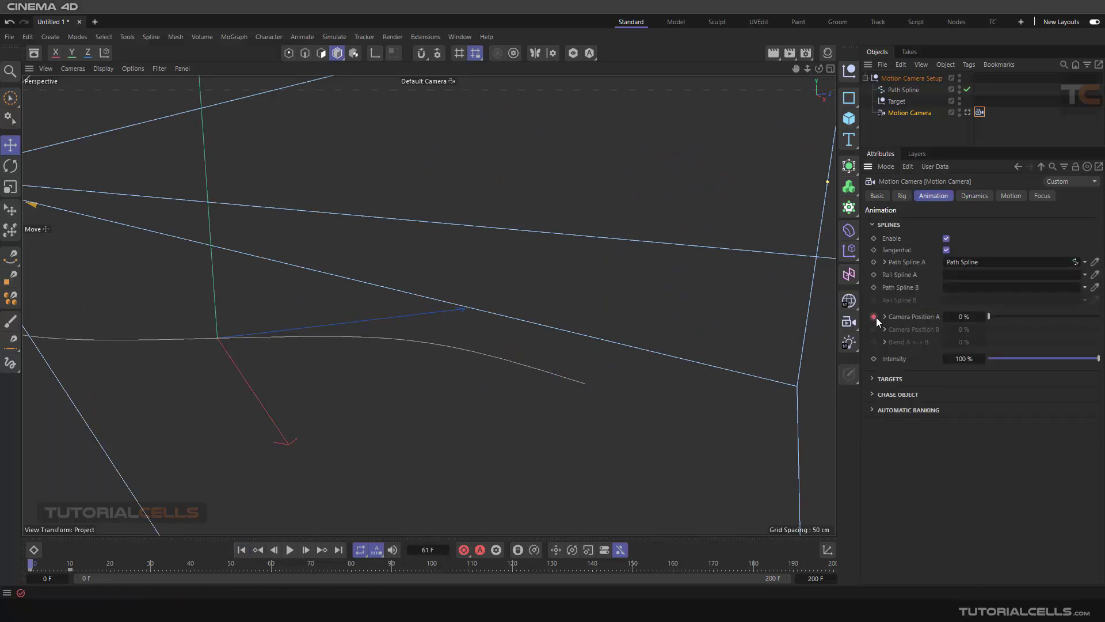
{"action": "left_click", "coordinate": [874, 317]}
{"action": "scroll", "coordinate": [311, 271], "scroll_direction": "down", "scroll_amount": 2}
{"action": "left_click_drag", "start_coordinate": [251, 254], "coordinate": [414, 290], "text": "alt"}
{"action": "scroll", "coordinate": [136, 215], "scroll_direction": "up", "scroll_amount": 1}
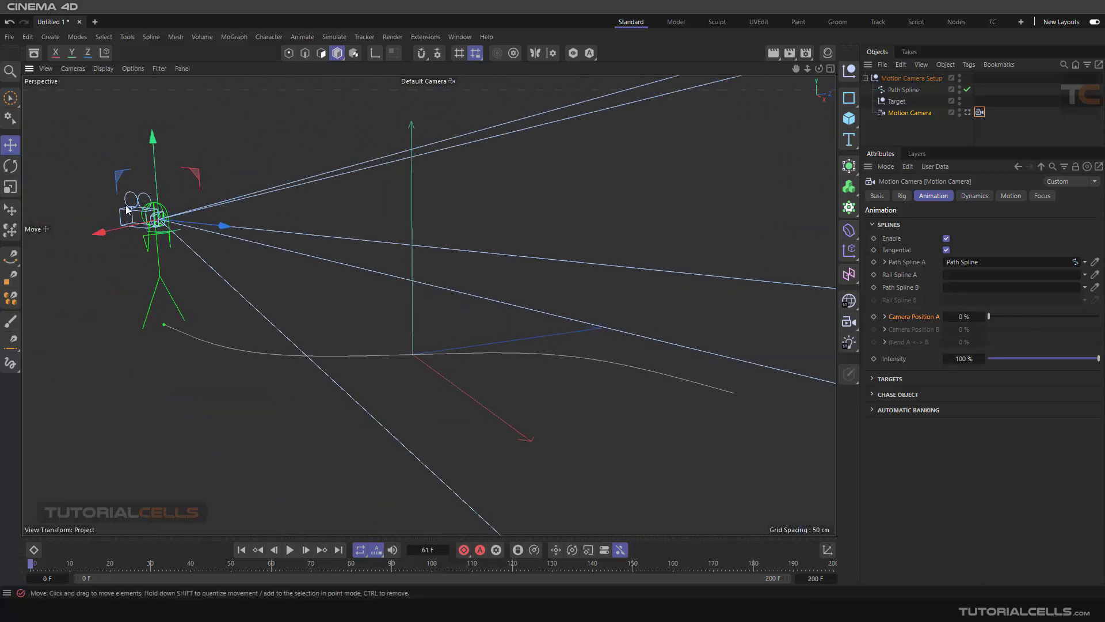
{"action": "scroll", "coordinate": [161, 222], "scroll_direction": "up", "scroll_amount": 2}
{"action": "scroll", "coordinate": [172, 228], "scroll_direction": "up", "scroll_amount": 1}
{"action": "scroll", "coordinate": [255, 237], "scroll_direction": "up", "scroll_amount": 2}
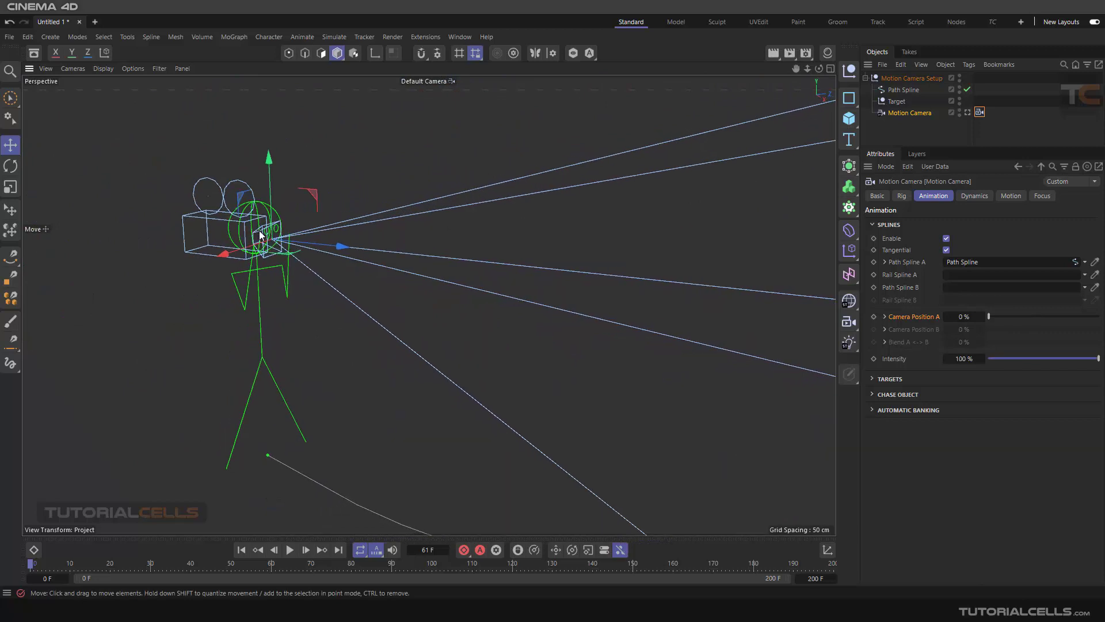
- Keyframe the Rig tab's manual Camera rotation heading at frame 0 and 64° at frame 10, then preview
{"action": "left_click", "coordinate": [902, 196]}
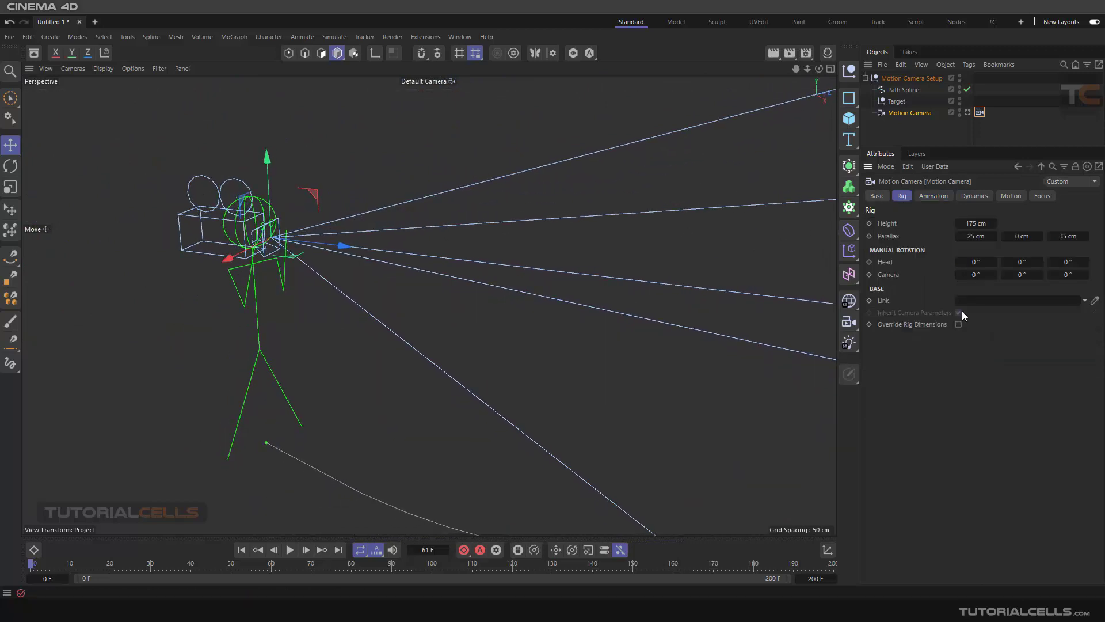
{"action": "mouse_move", "coordinate": [977, 277]}
{"action": "left_mouse_down"}
{"action": "mouse_move", "coordinate": [1007, 276]}
{"action": "mouse_move", "coordinate": [925, 283]}
{"action": "left_mouse_up"}
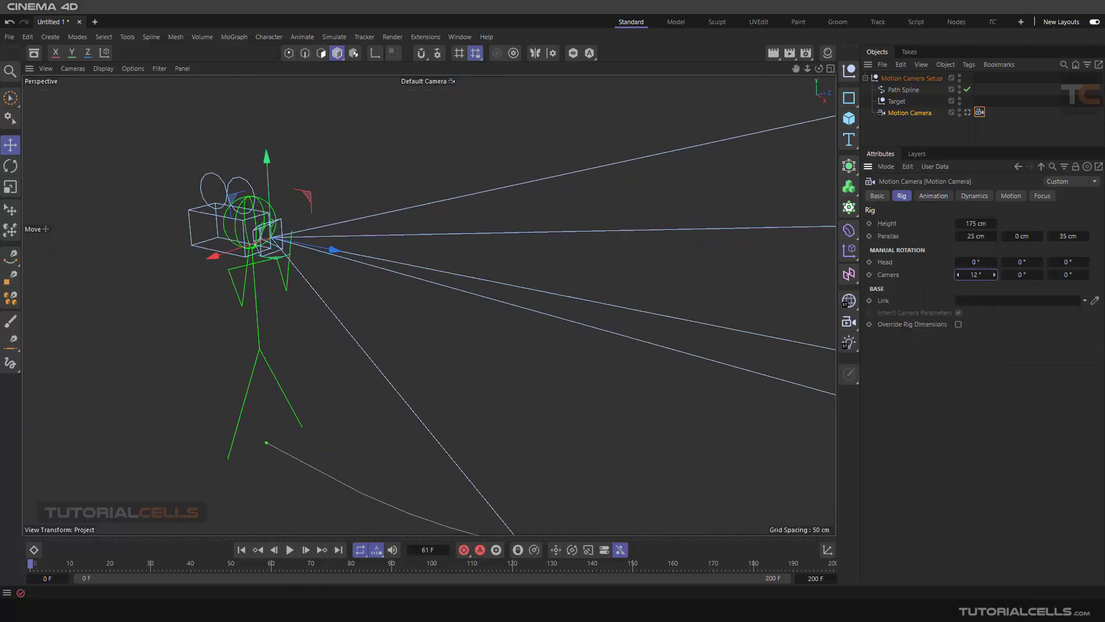
{"action": "left_click", "coordinate": [869, 275]}
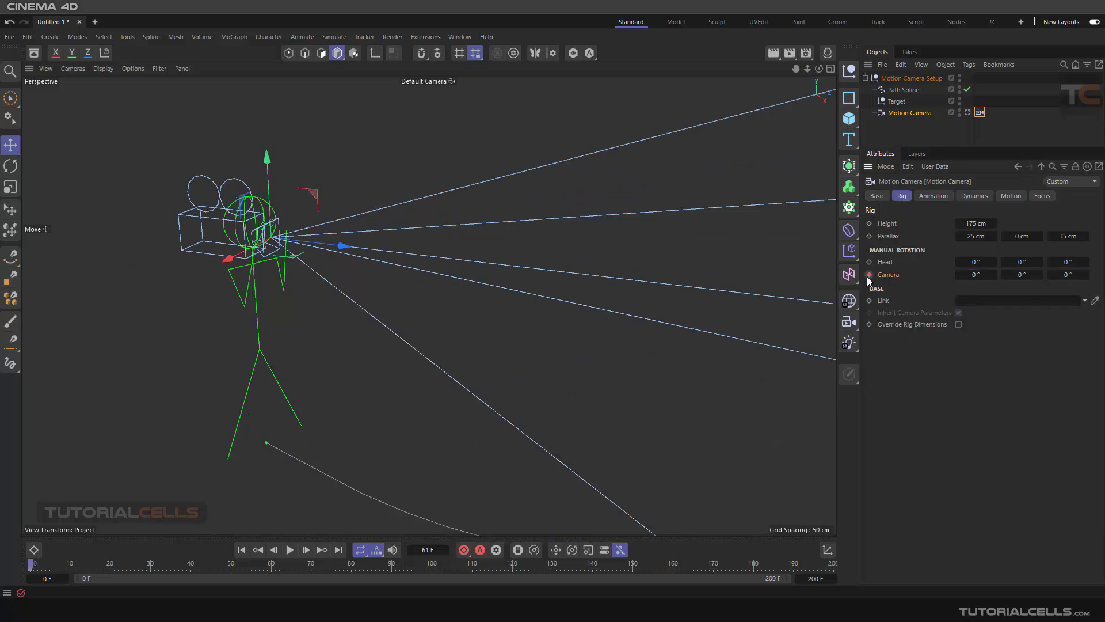
{"action": "left_click_drag", "start_coordinate": [33, 566], "coordinate": [70, 567]}
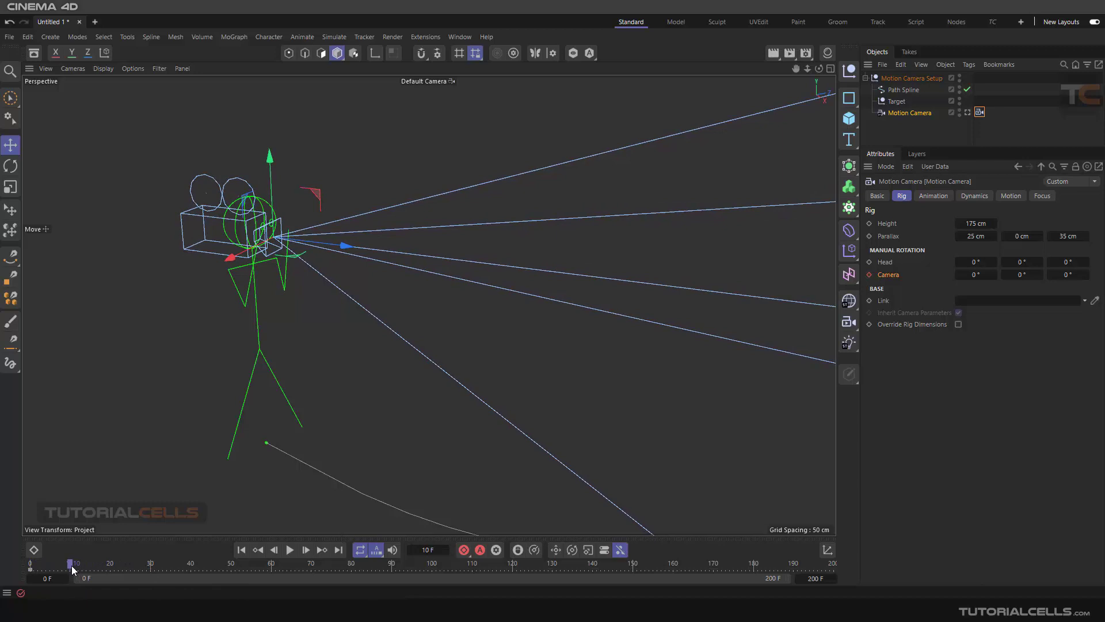
{"action": "left_click_drag", "start_coordinate": [977, 274], "coordinate": [1033, 275]}
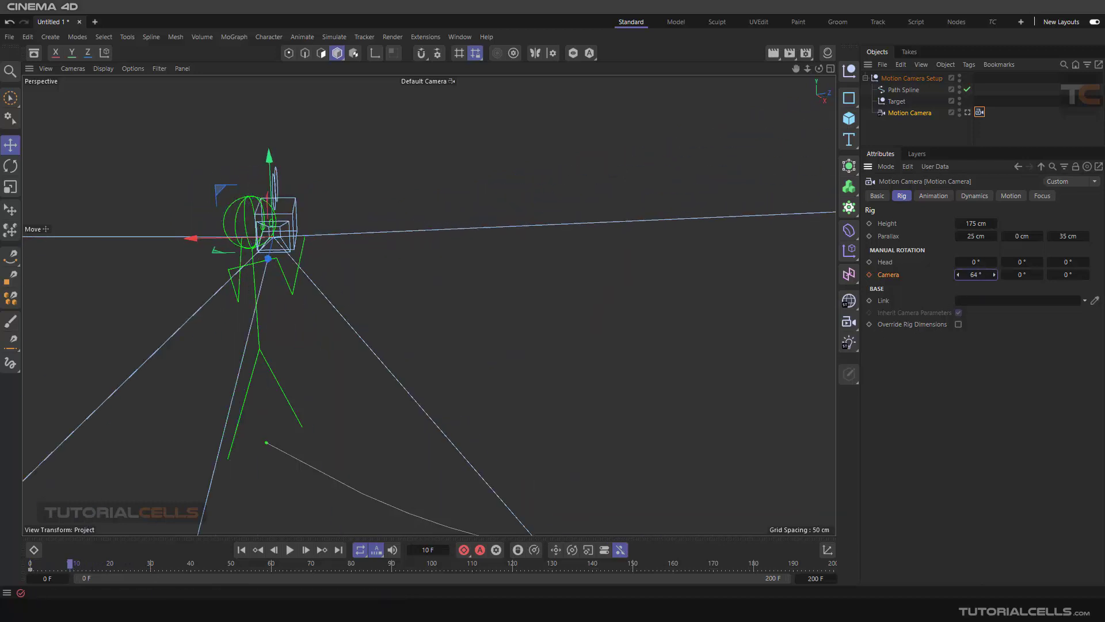
{"action": "left_click", "coordinate": [870, 275], "text": "ctrl"}
{"action": "left_click", "coordinate": [241, 549]}
{"action": "left_click", "coordinate": [290, 549]}
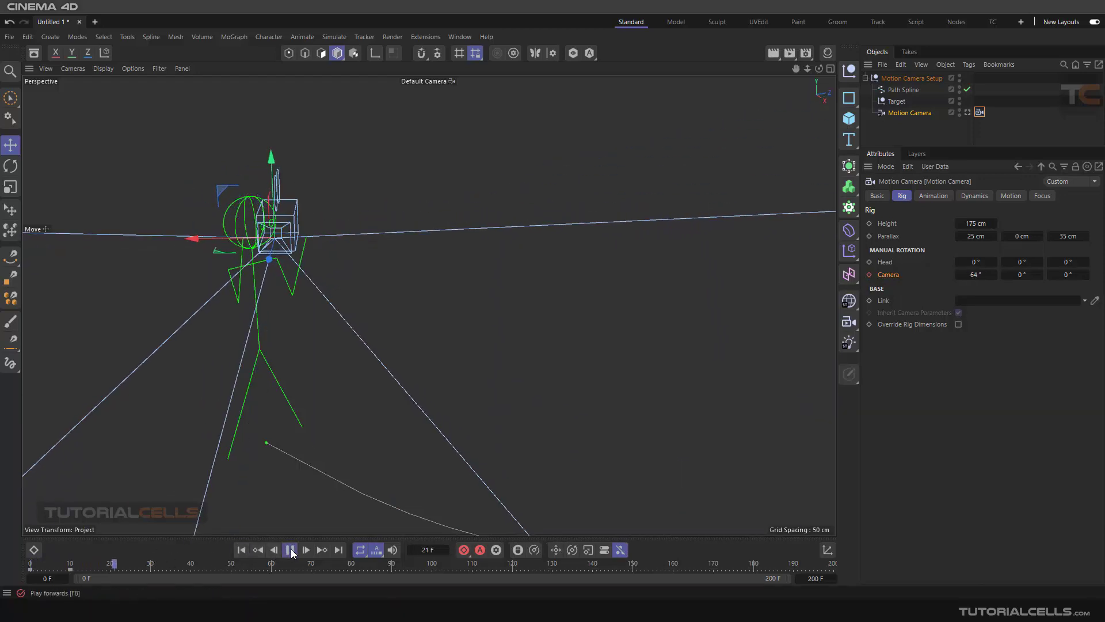
{"action": "left_click", "coordinate": [292, 550]}
{"action": "scroll", "coordinate": [284, 264], "scroll_direction": "up", "scroll_amount": 2}
{"action": "scroll", "coordinate": [288, 257], "scroll_direction": "up", "scroll_amount": 2}
{"action": "scroll", "coordinate": [301, 256], "scroll_direction": "up", "scroll_amount": 2}
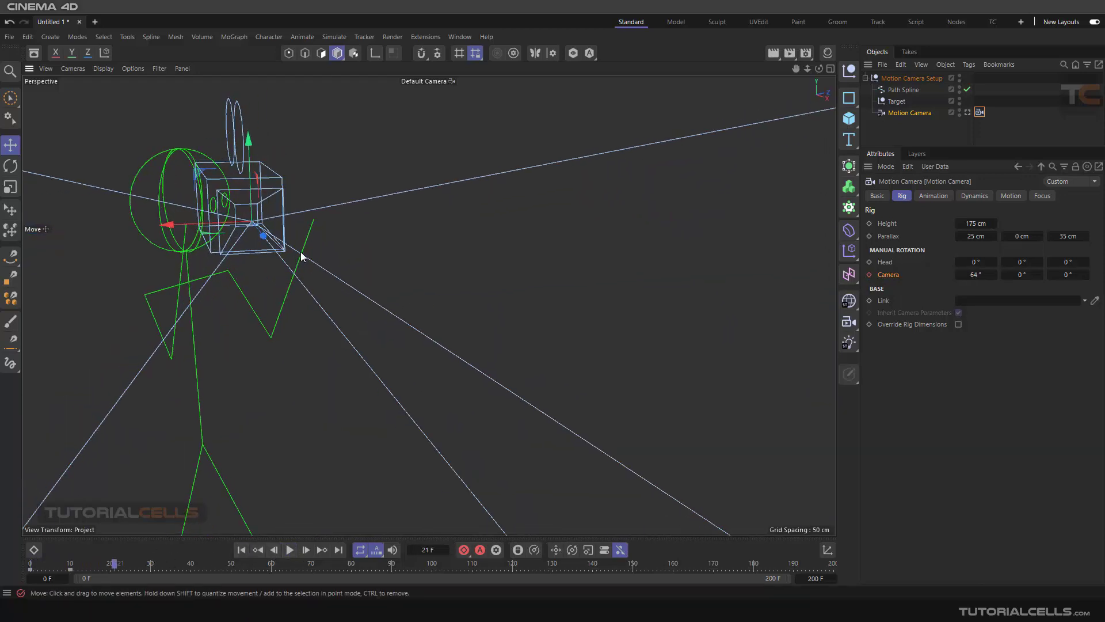
{"action": "scroll", "coordinate": [301, 256], "scroll_direction": "up", "scroll_amount": 1}
- Apply the Calm motion preset and preview it, selecting the rotation key on the timeline
{"action": "left_click", "coordinate": [1008, 195]}
{"action": "left_click", "coordinate": [941, 223]}
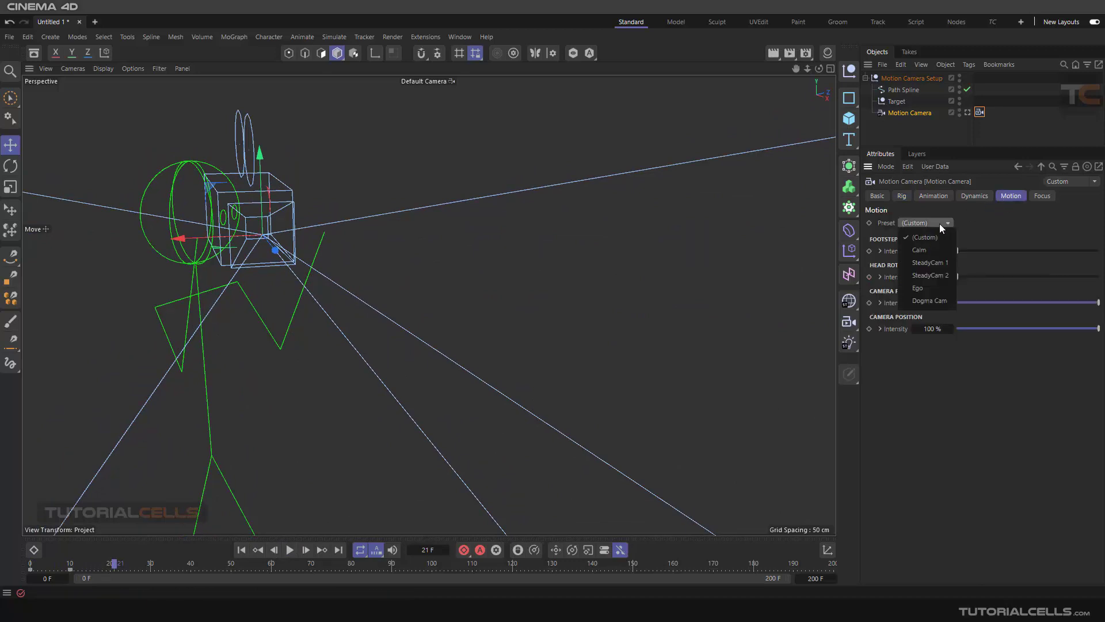
{"action": "left_click", "coordinate": [928, 250]}
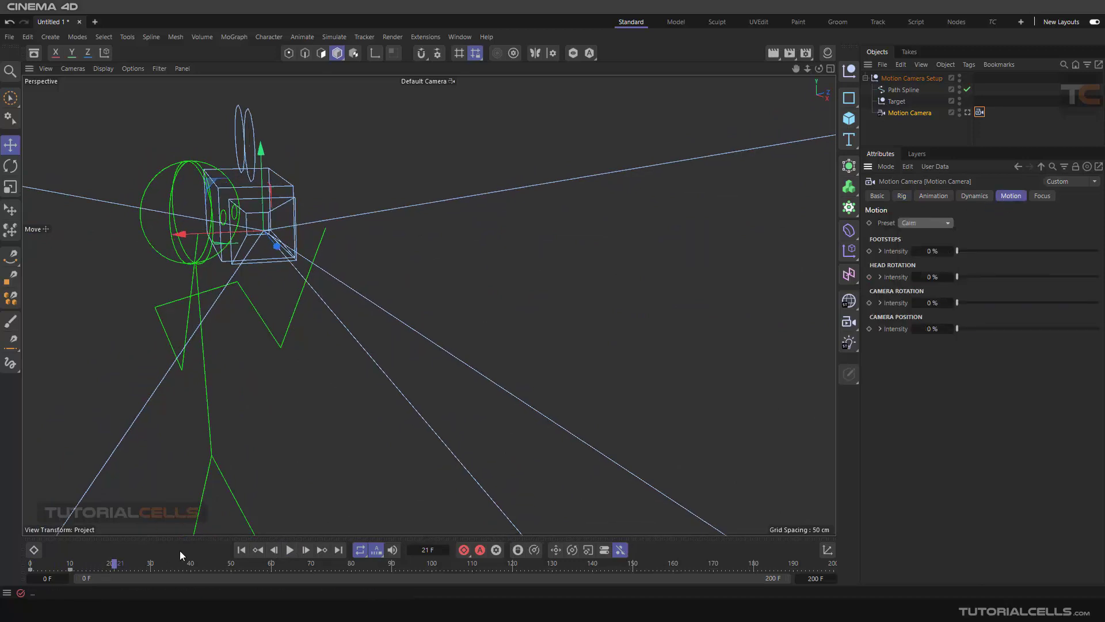
{"action": "left_click", "coordinate": [240, 550]}
{"action": "left_click", "coordinate": [291, 551]}
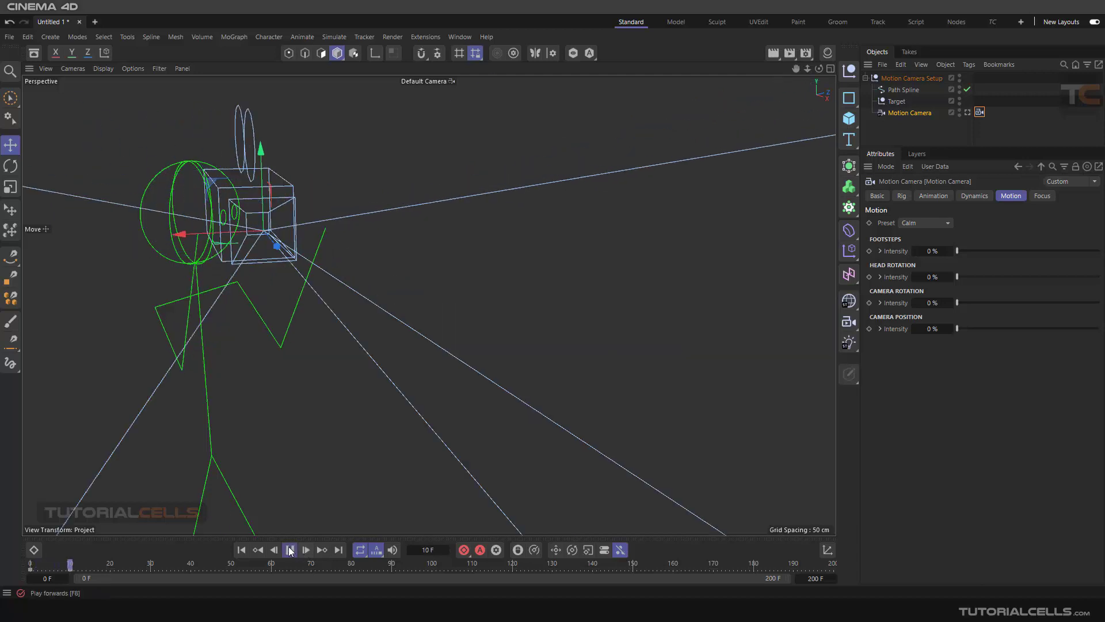
{"action": "scroll", "coordinate": [317, 242], "scroll_direction": "up", "scroll_amount": 3}
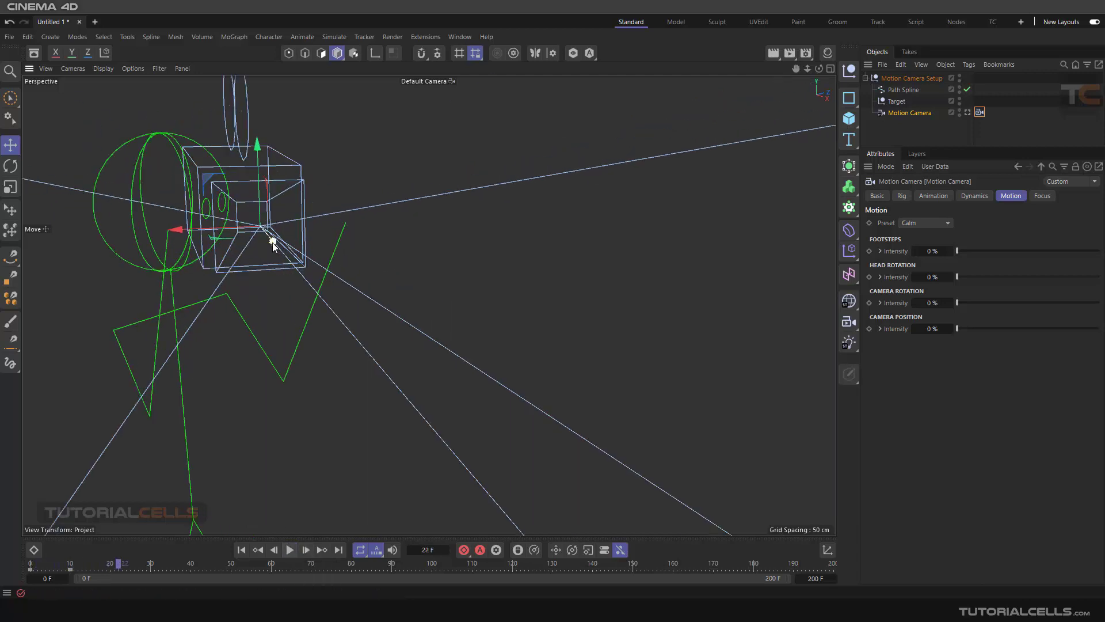
{"action": "left_click", "coordinate": [68, 571]}
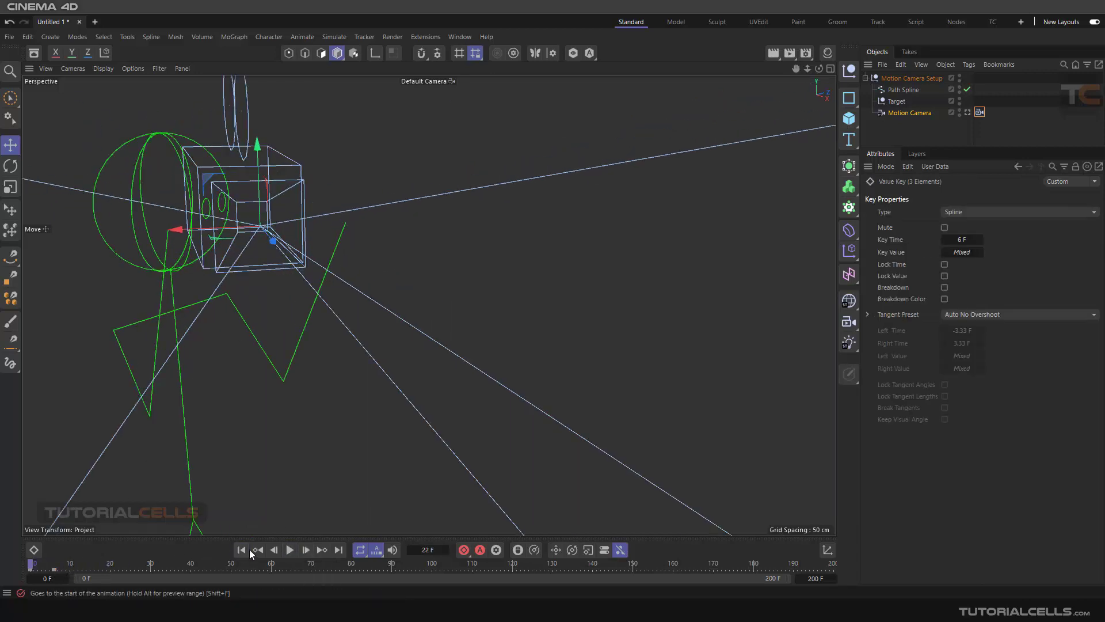
{"action": "left_click", "coordinate": [290, 549]}
{"action": "scroll", "coordinate": [254, 239], "scroll_direction": "up", "scroll_amount": 2}
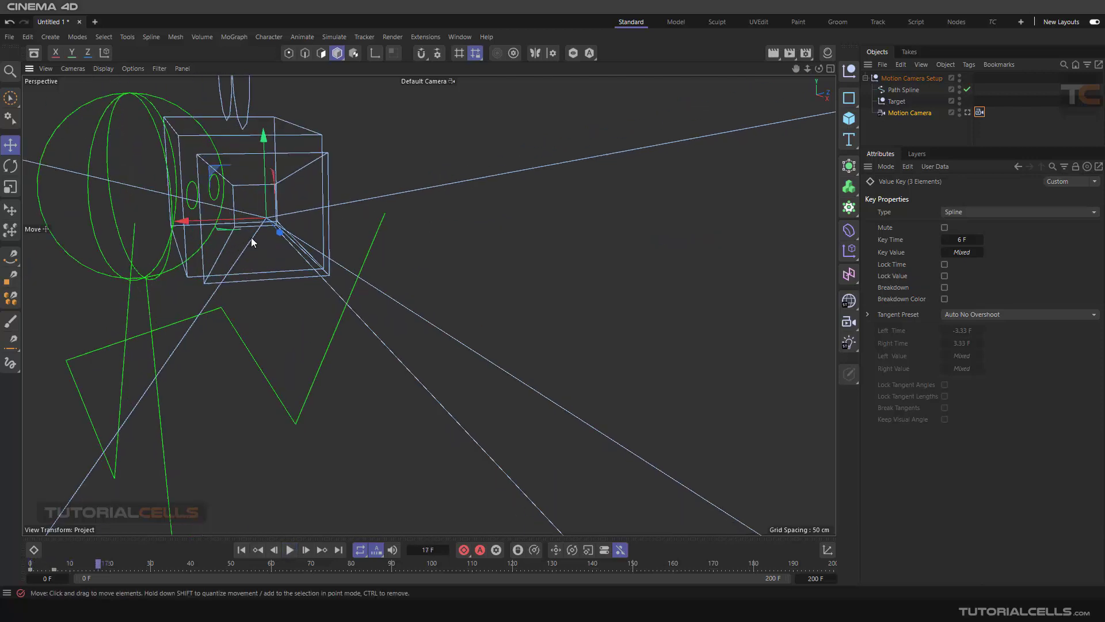
{"action": "scroll", "coordinate": [291, 241], "scroll_direction": "up", "scroll_amount": 2}
{"action": "scroll", "coordinate": [430, 306], "scroll_direction": "up", "scroll_amount": 2}
{"action": "scroll", "coordinate": [393, 265], "scroll_direction": "up", "scroll_amount": 2}
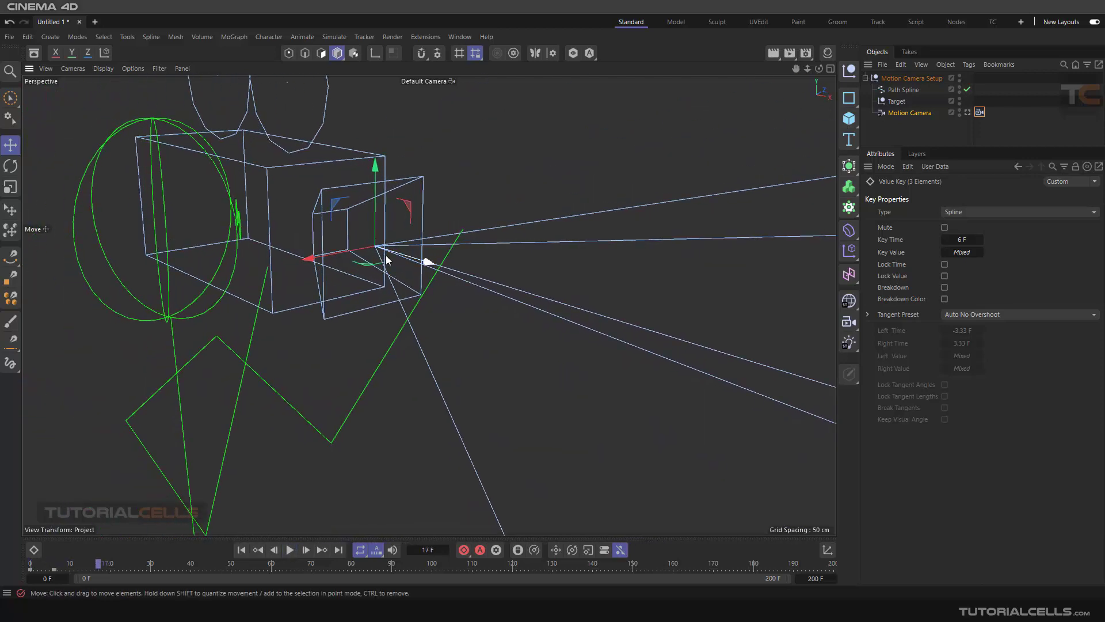
- Enable Hands Dynamics on the Motion Camera tag and set Inertia Rot to 50%
{"action": "left_click", "coordinate": [980, 112]}
{"action": "left_click", "coordinate": [976, 196]}
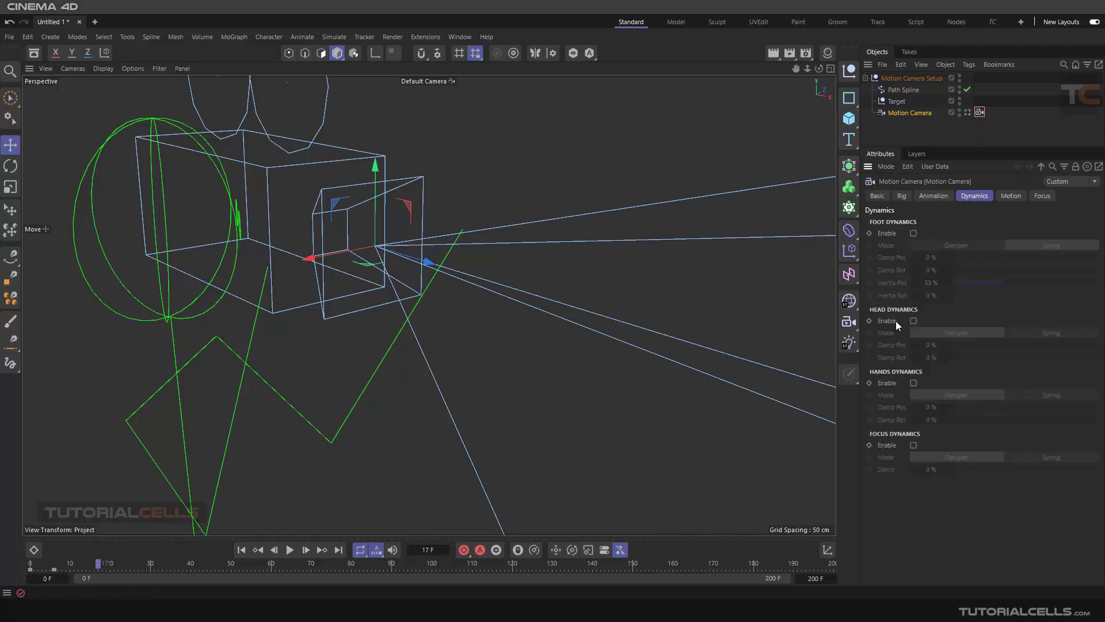
{"action": "left_click", "coordinate": [913, 382]}
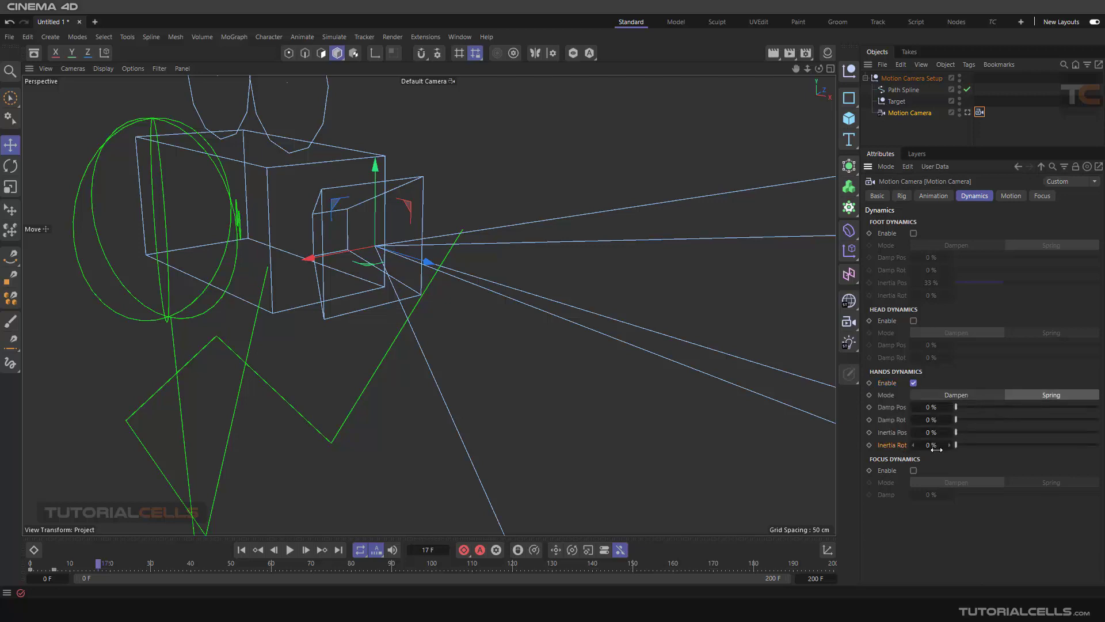
{"action": "left_click_drag", "start_coordinate": [958, 445], "coordinate": [1027, 447]}
- Play back the animation from the start to preview the hand rotation inertia
{"action": "left_click", "coordinate": [290, 549]}
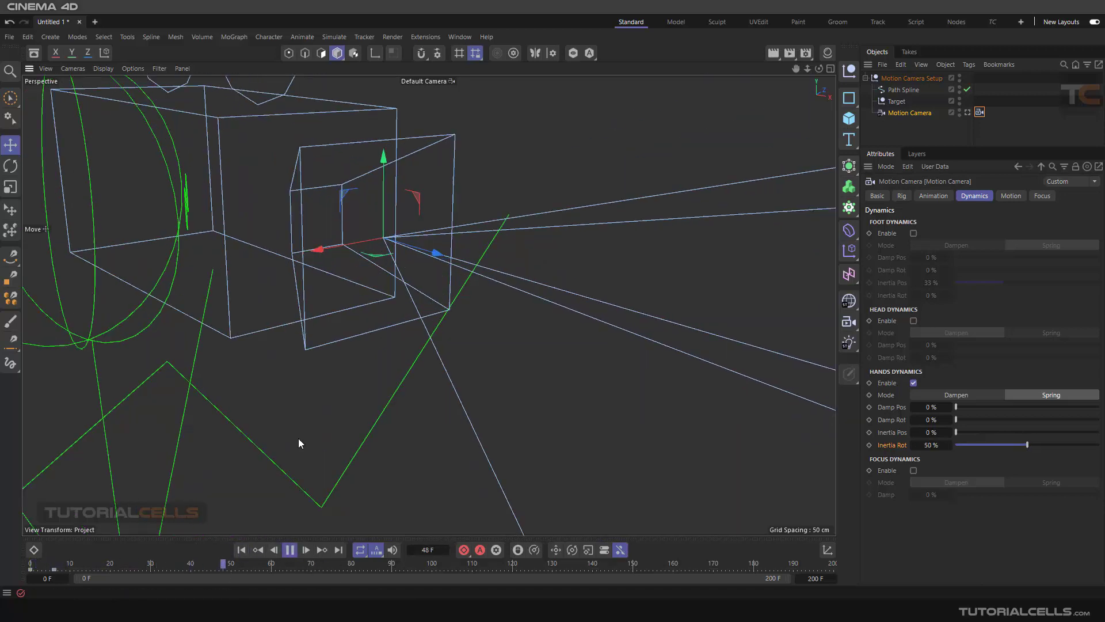
{"action": "left_click", "coordinate": [290, 550]}
{"action": "left_click", "coordinate": [246, 553]}
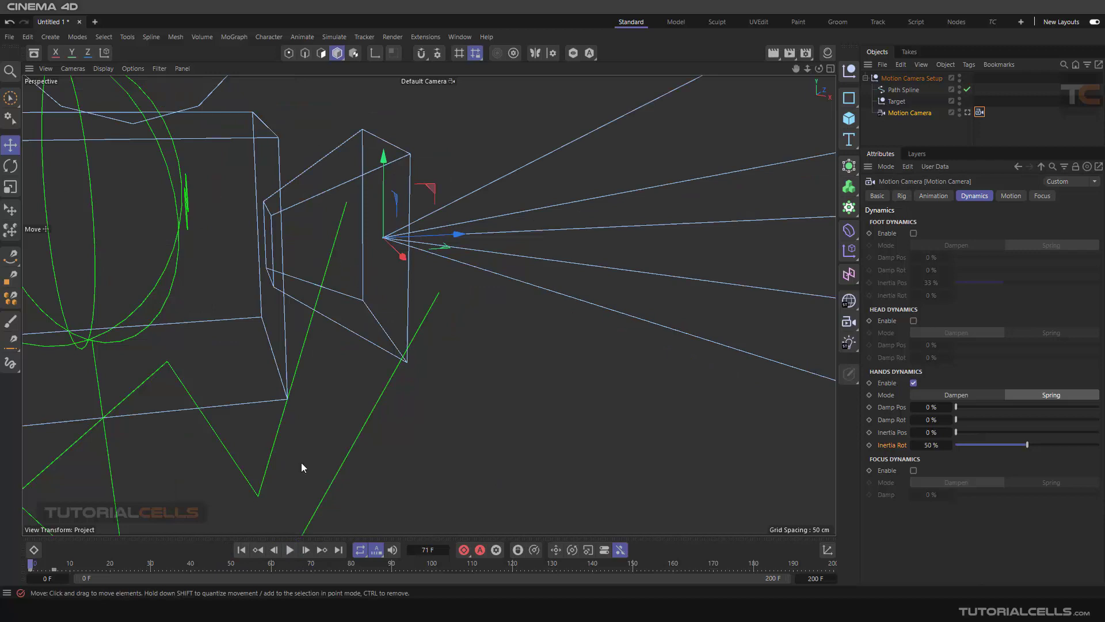
{"action": "key", "text": "F8"}
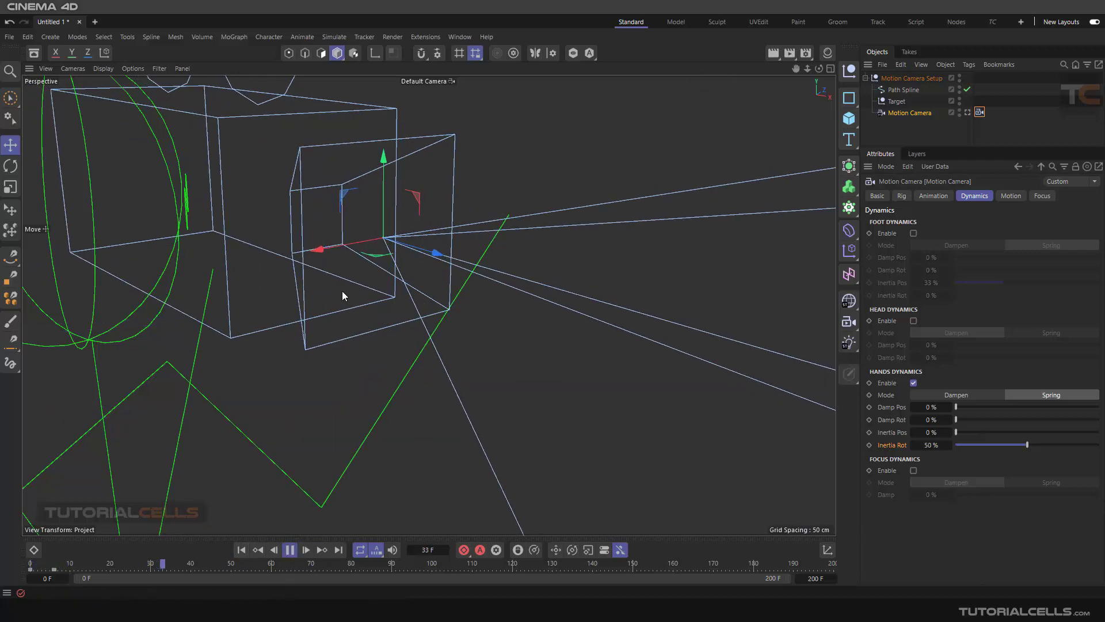
{"action": "left_click", "coordinate": [290, 551]}
{"action": "left_click", "coordinate": [242, 549]}
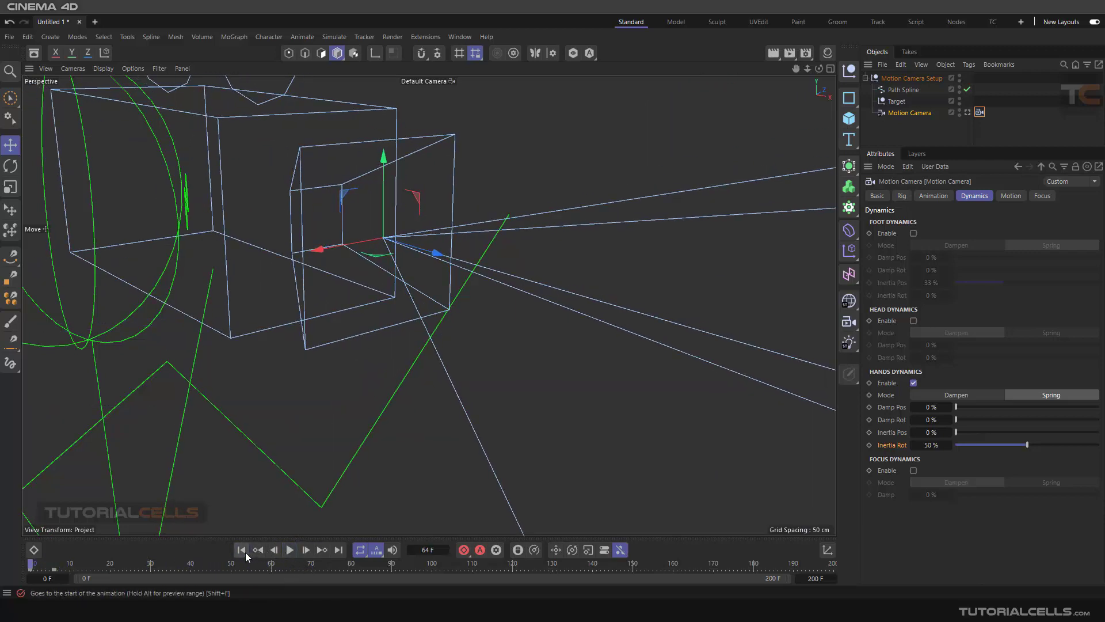
{"action": "left_click", "coordinate": [288, 550]}
{"action": "left_click", "coordinate": [288, 553]}
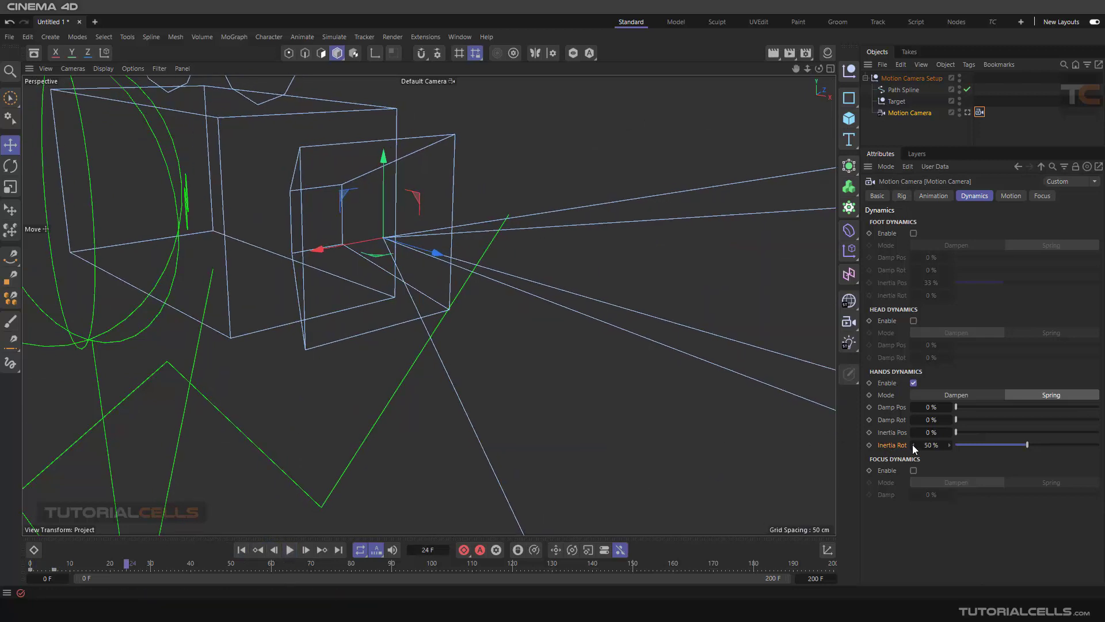
{"action": "left_click", "coordinate": [954, 396]}
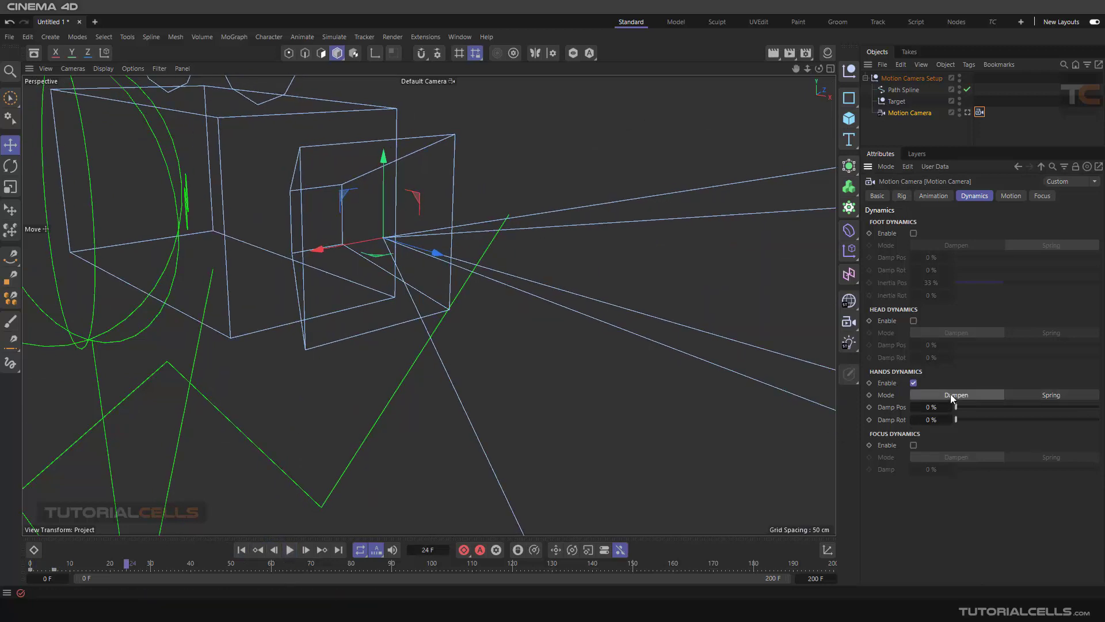
{"action": "left_click", "coordinate": [1043, 395]}
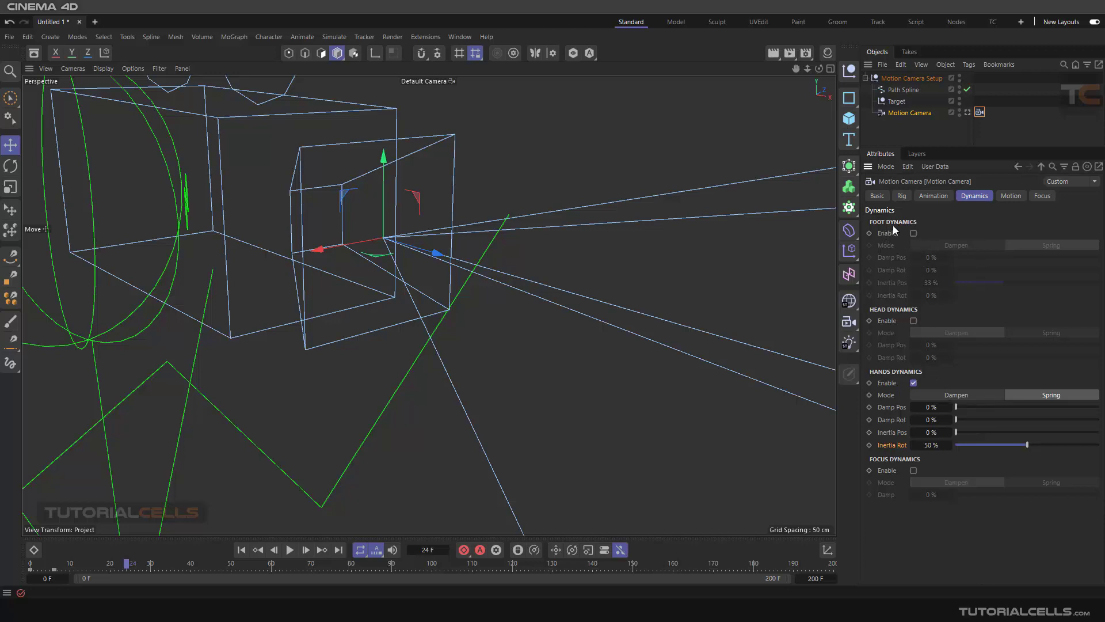
{"action": "mouse_move", "coordinate": [176, 289]}
{"action": "left_mouse_down", "text": "alt"}
{"action": "mouse_move", "coordinate": [249, 307]}
{"action": "mouse_move", "coordinate": [274, 353]}
{"action": "mouse_move", "coordinate": [358, 424]}
{"action": "mouse_move", "coordinate": [365, 375]}
{"action": "mouse_move", "coordinate": [797, 254]}
{"action": "left_mouse_up", "text": "alt"}
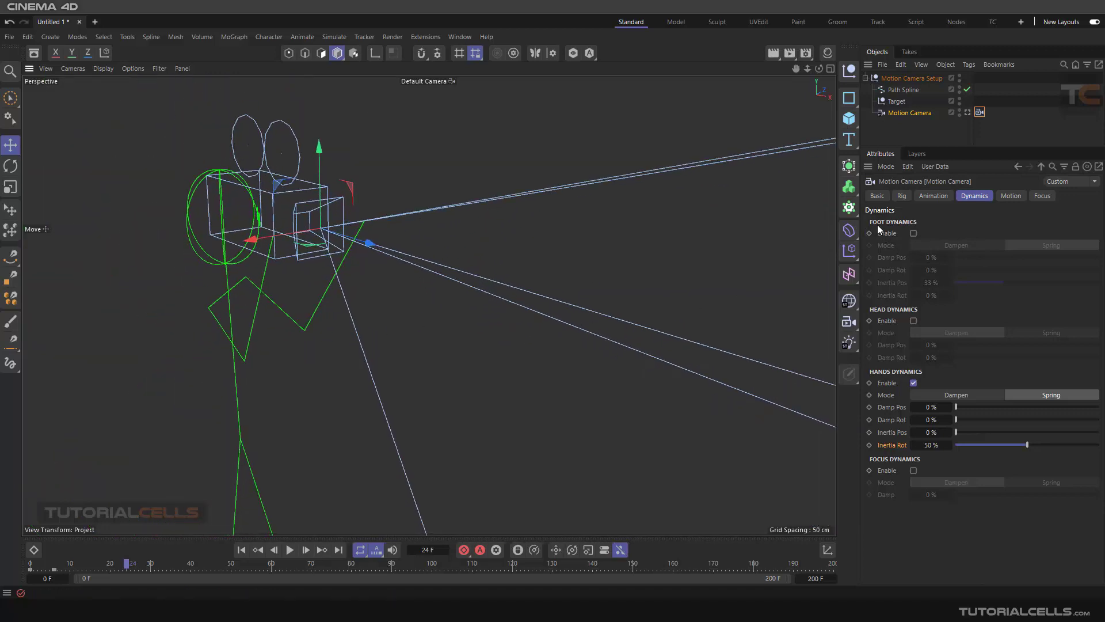
{"action": "scroll", "coordinate": [354, 343], "scroll_direction": "down", "scroll_amount": 3}
{"action": "mouse_move", "coordinate": [365, 346]}
{"action": "left_mouse_down", "text": "alt"}
{"action": "mouse_move", "coordinate": [422, 423]}
{"action": "mouse_move", "coordinate": [489, 427]}
{"action": "mouse_move", "coordinate": [293, 376]}
{"action": "mouse_move", "coordinate": [256, 439]}
{"action": "left_mouse_up", "text": "alt"}
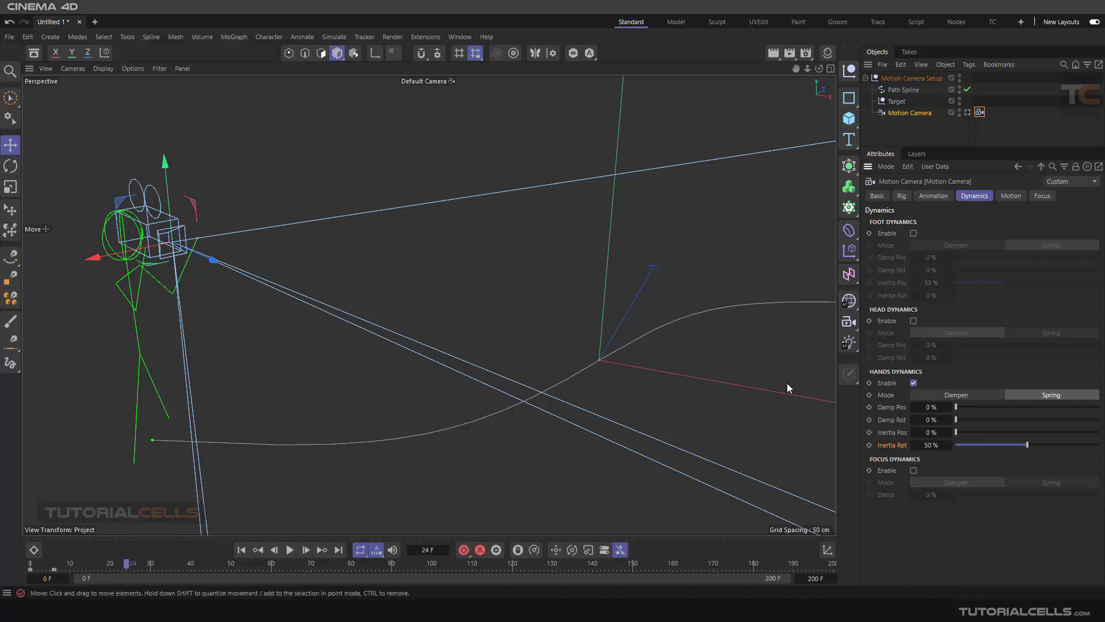
{"action": "left_click", "coordinate": [1043, 195]}
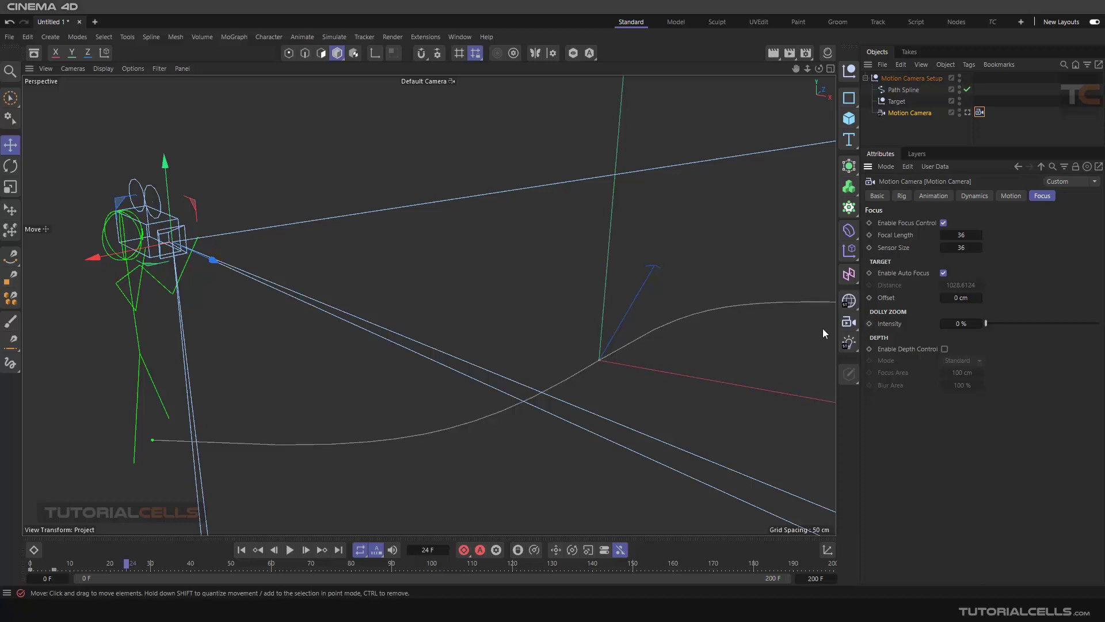
{"action": "left_click", "coordinate": [965, 195]}
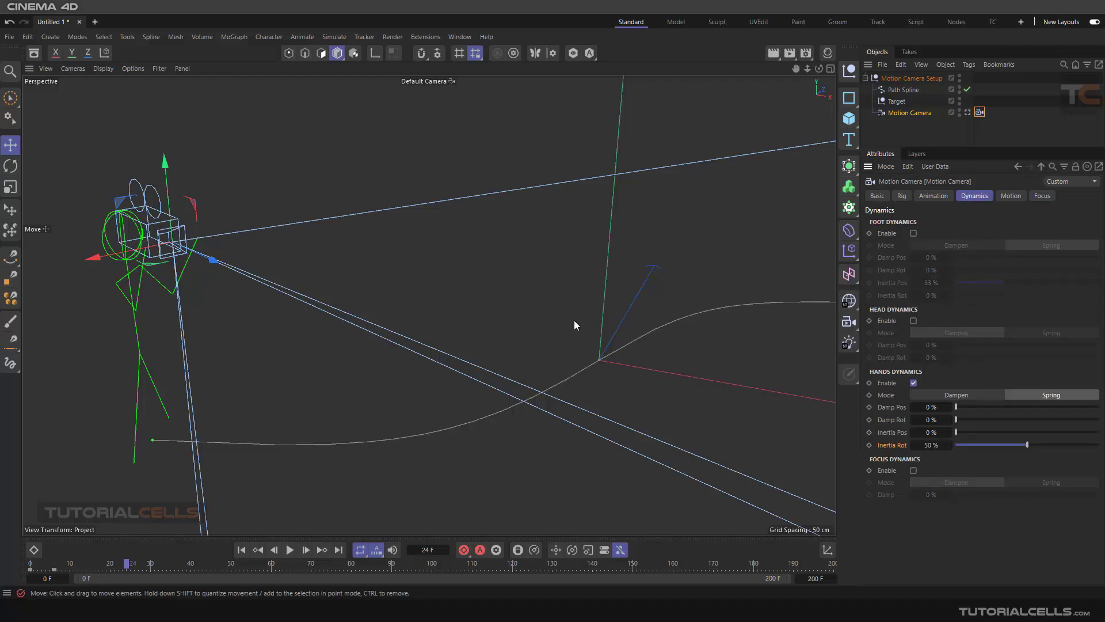
{"action": "mouse_move", "coordinate": [574, 320]}
{"action": "left_mouse_down", "text": "alt"}
{"action": "mouse_move", "coordinate": [657, 300]}
{"action": "mouse_move", "coordinate": [425, 422]}
{"action": "left_mouse_up", "text": "alt"}
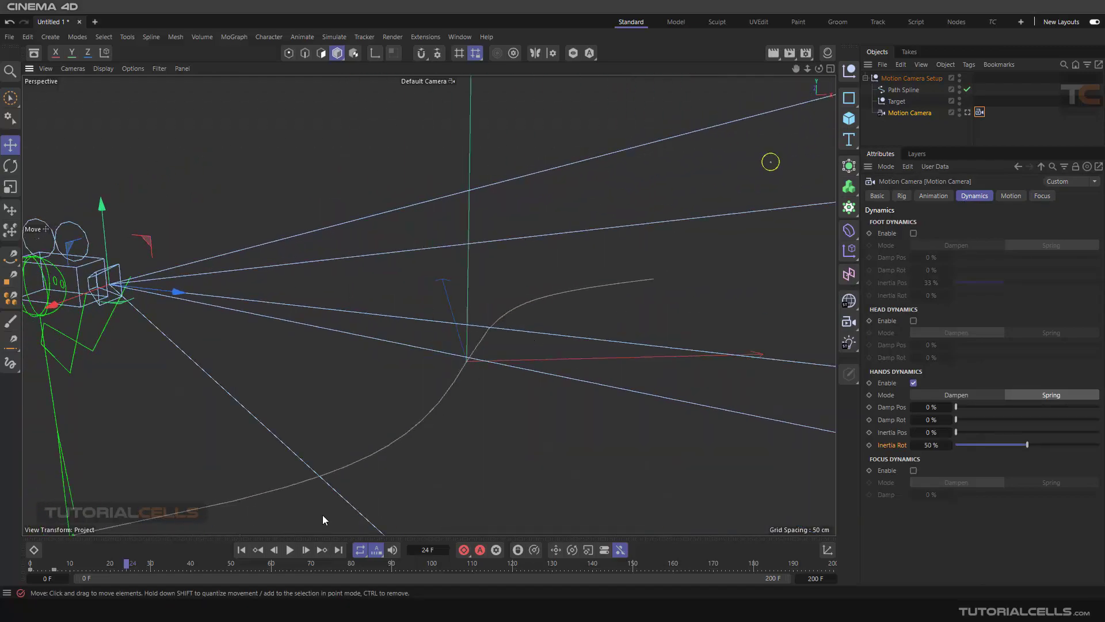